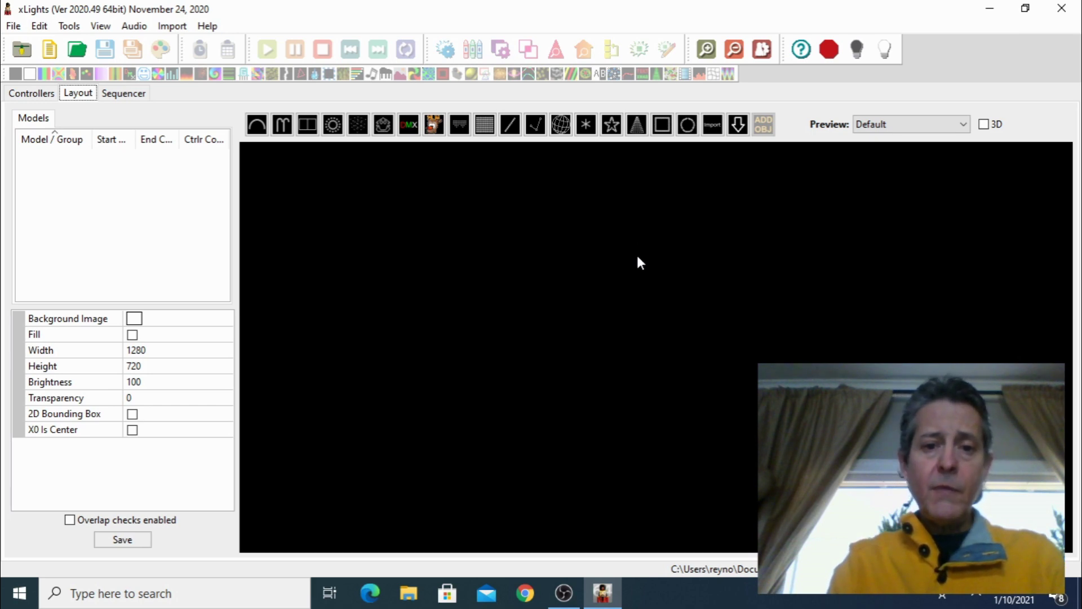
Create a Tree model in the layout preview, sized as a medium cone left of the centre
click(637, 124)
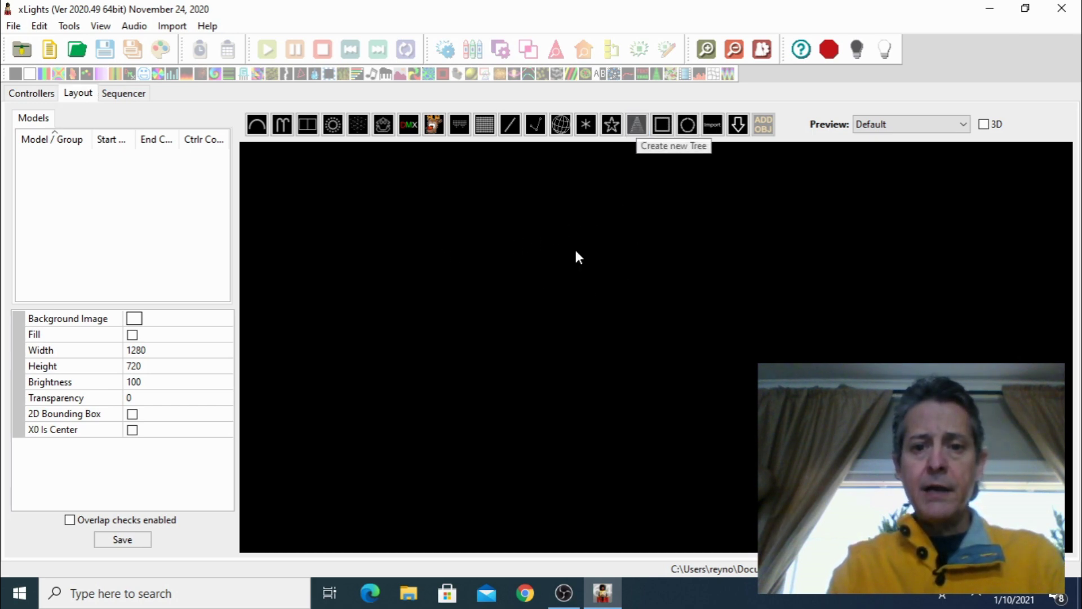
click(429, 361)
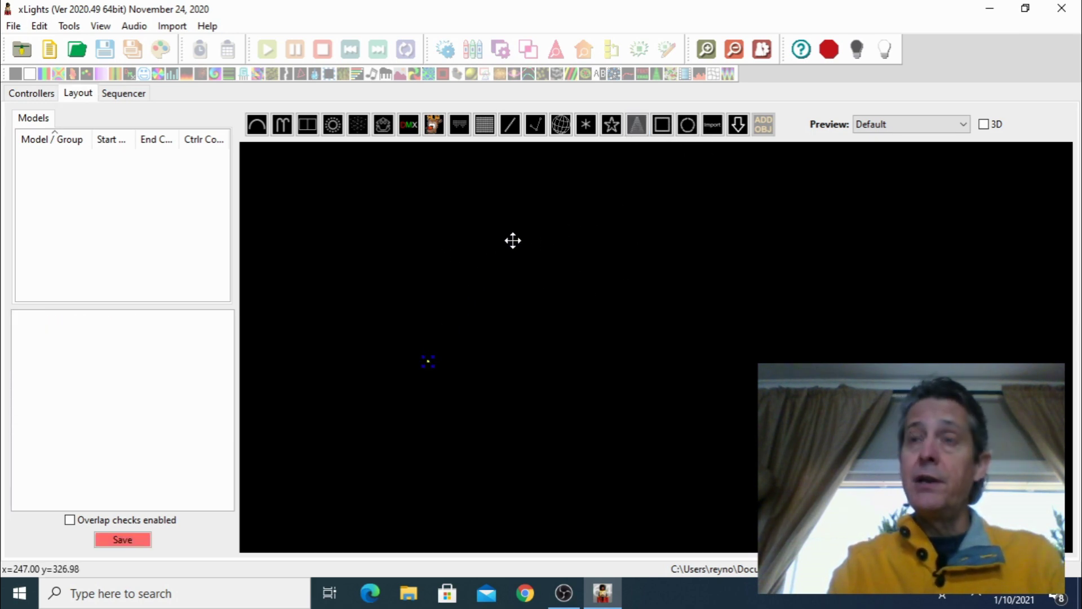
drag(430, 355, 525, 231)
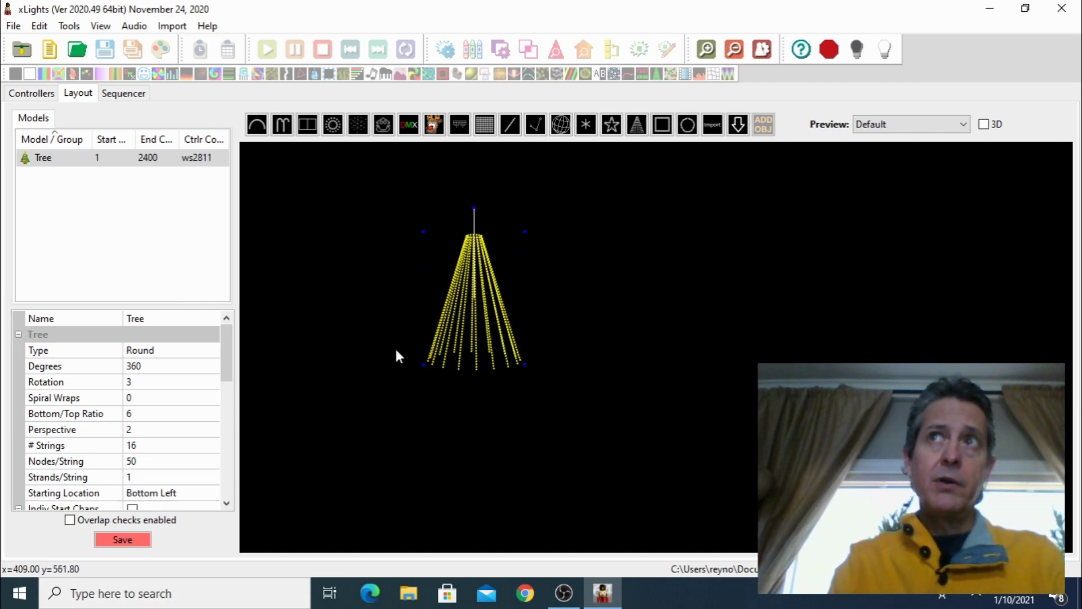
Create a new musical sequence from the audio file "Music upload test" at 20fps (50ms) with the All Models view
click(123, 94)
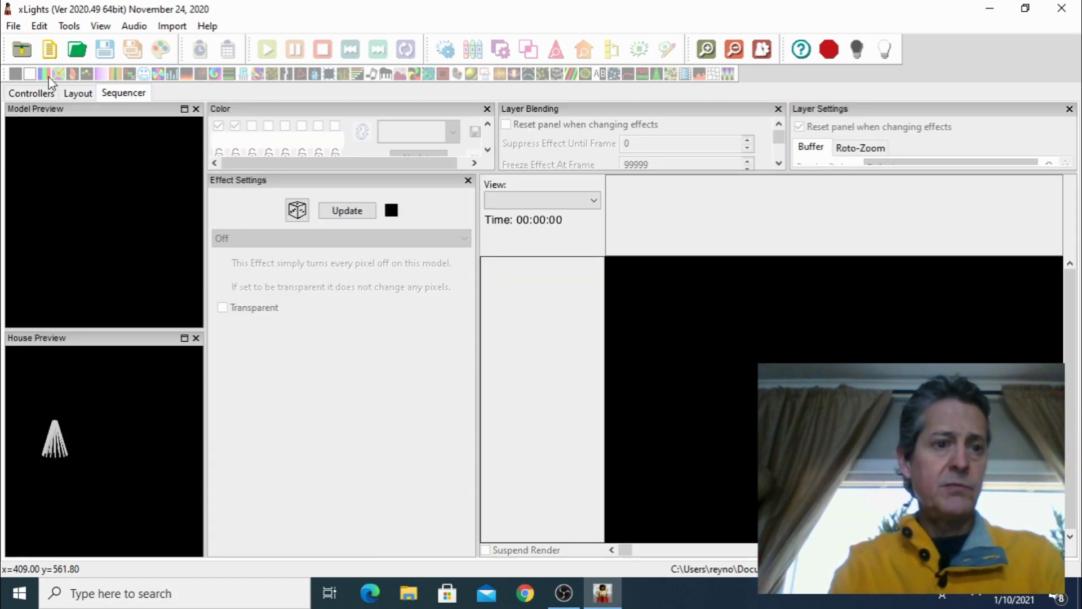
click(50, 49)
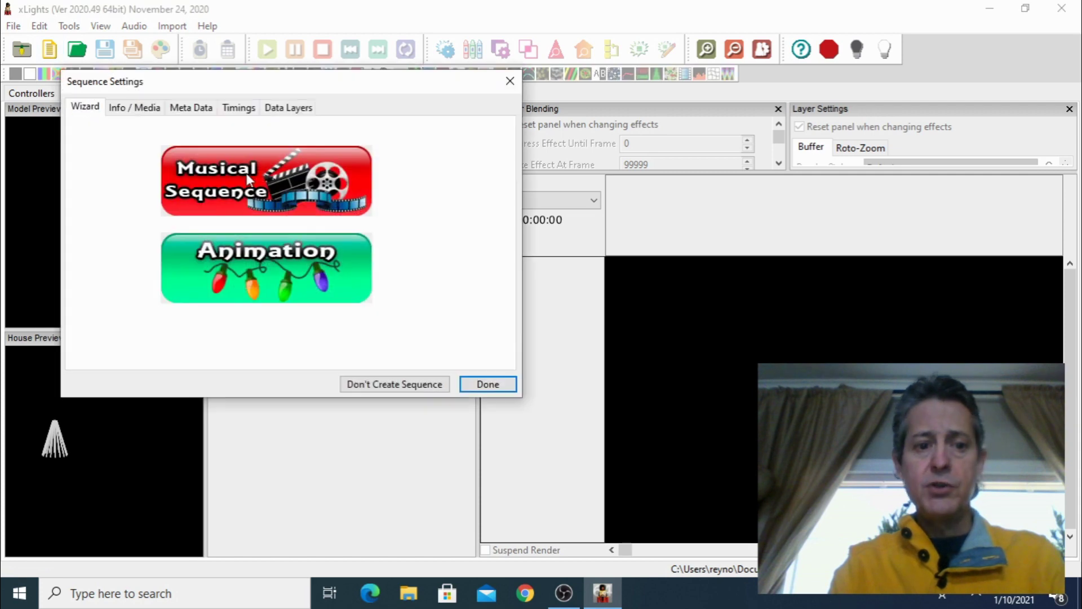
click(248, 179)
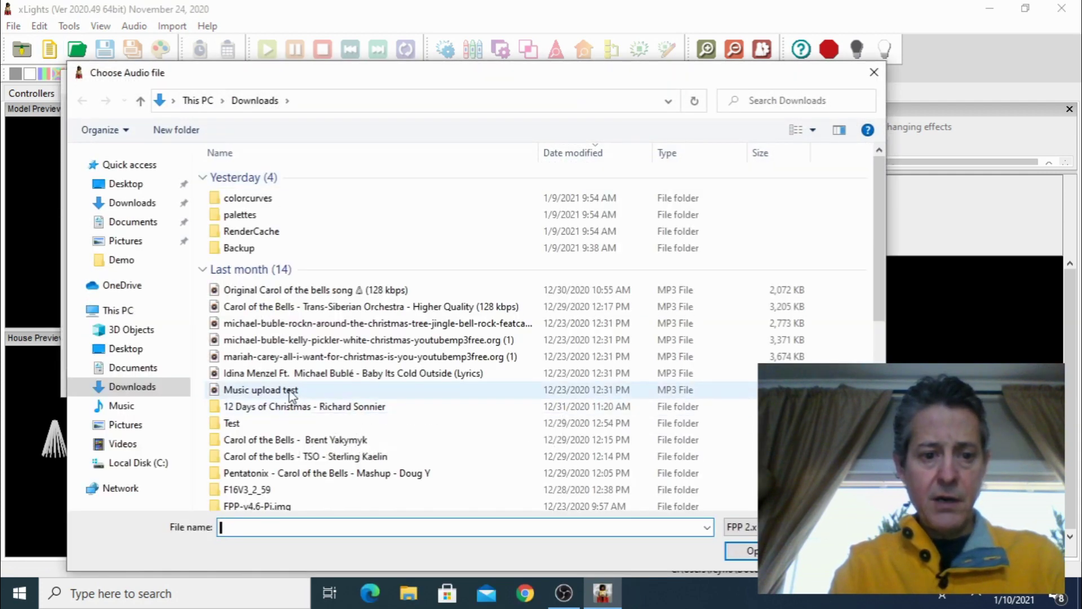
click(239, 395)
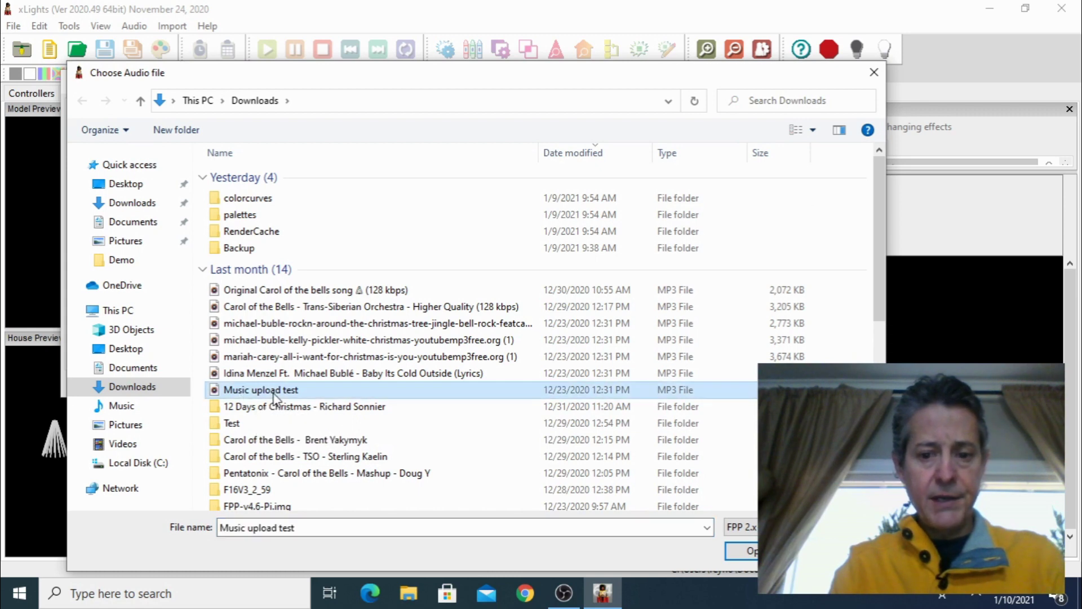
click(742, 551)
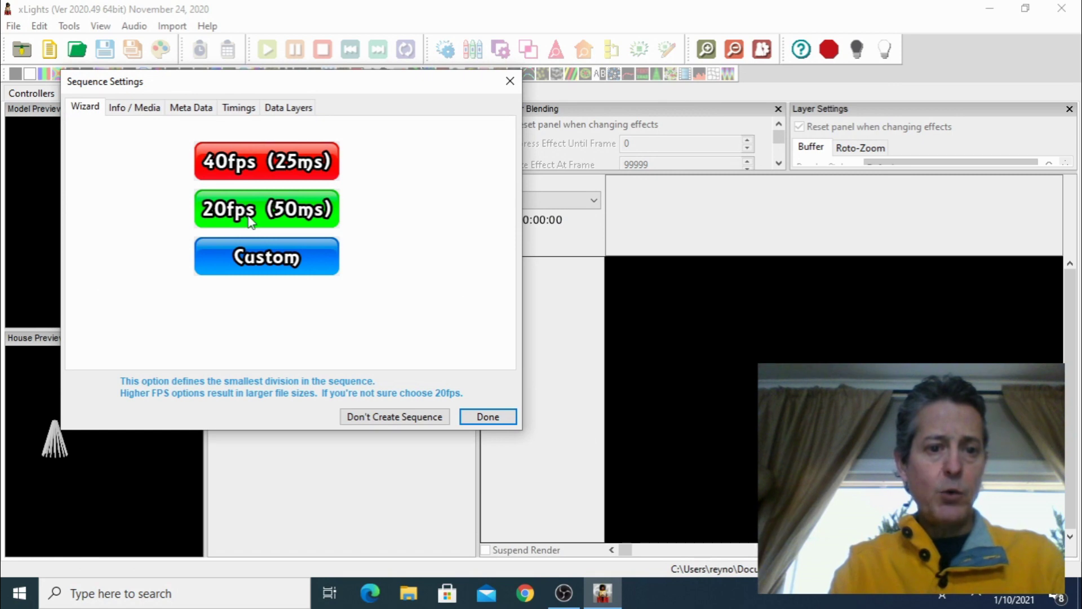
click(251, 219)
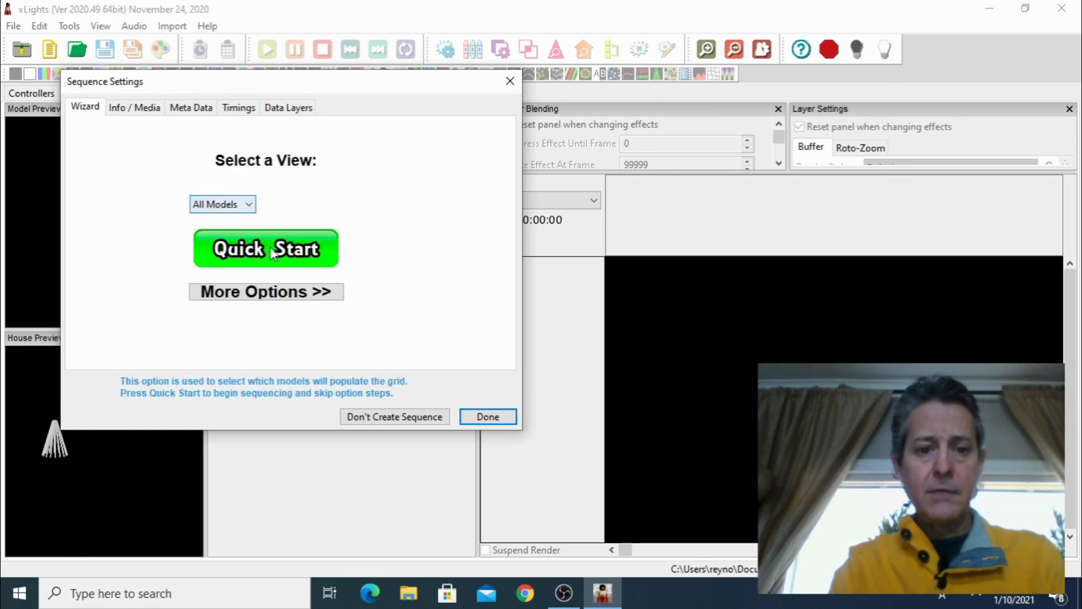
click(491, 414)
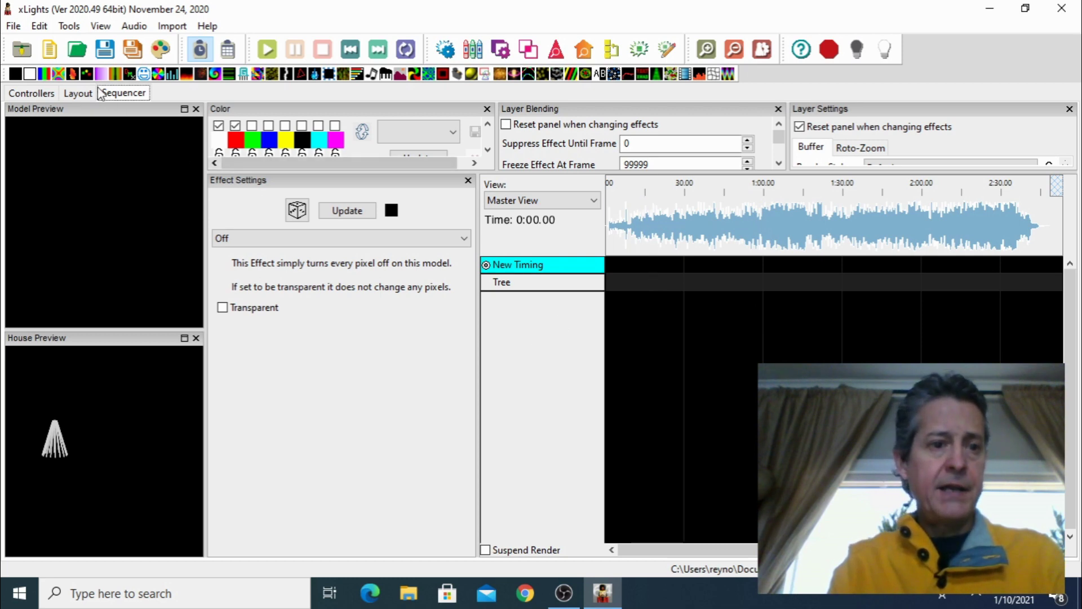
Add a Butterfly effect to the Tree row from about 0:03.7 to 0:47 and set its Style to 2
drag(59, 79, 728, 284)
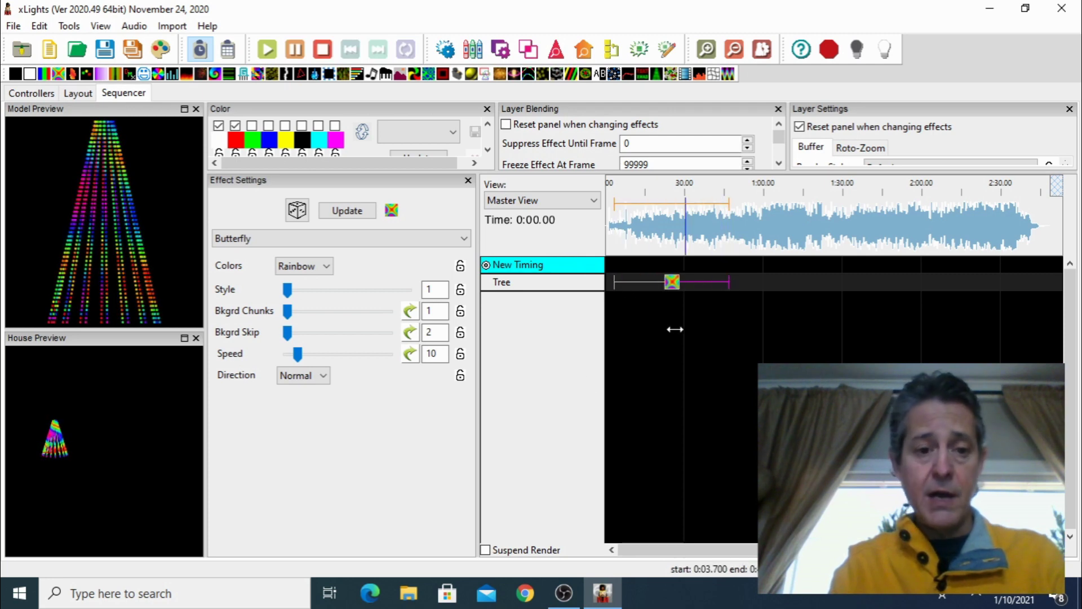
click(299, 290)
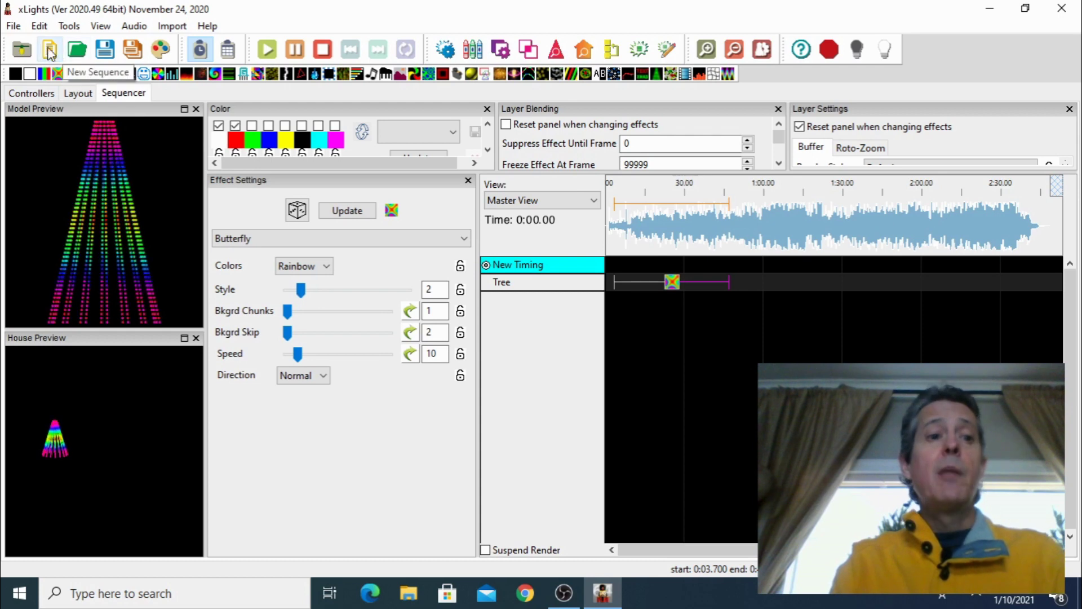
click(14, 27)
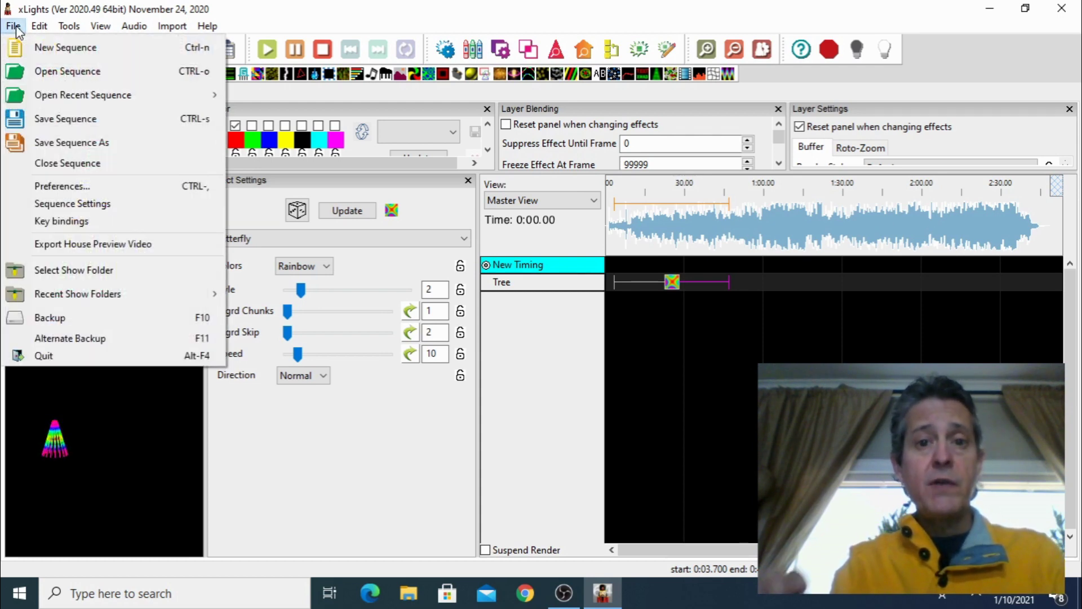
key(Right)
key(Escape)
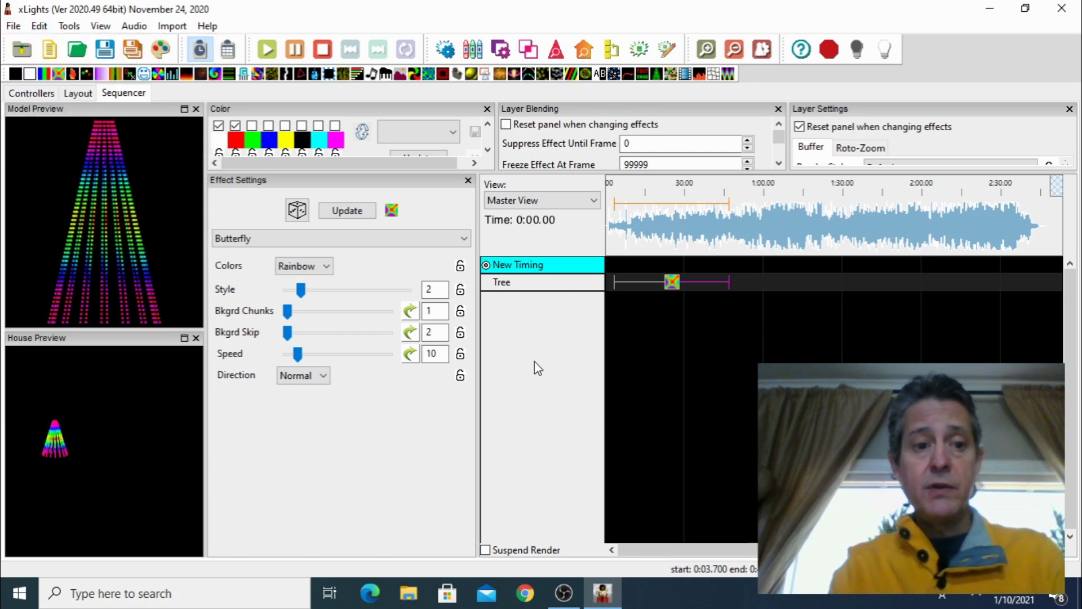
Save the sequence as "Test Sequence 1" in the Demo folder
click(35, 95)
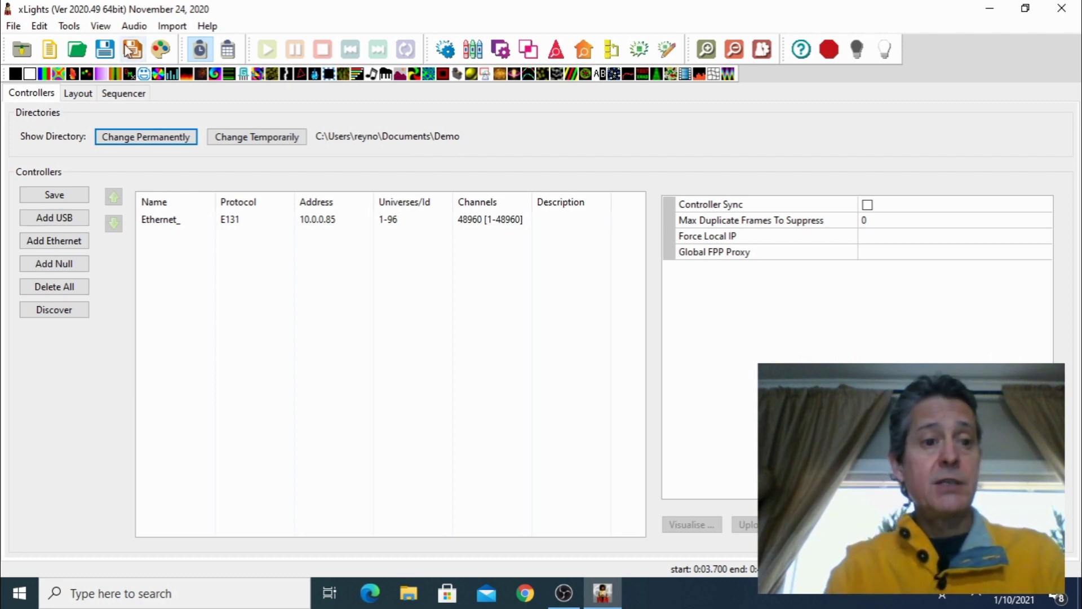
click(12, 25)
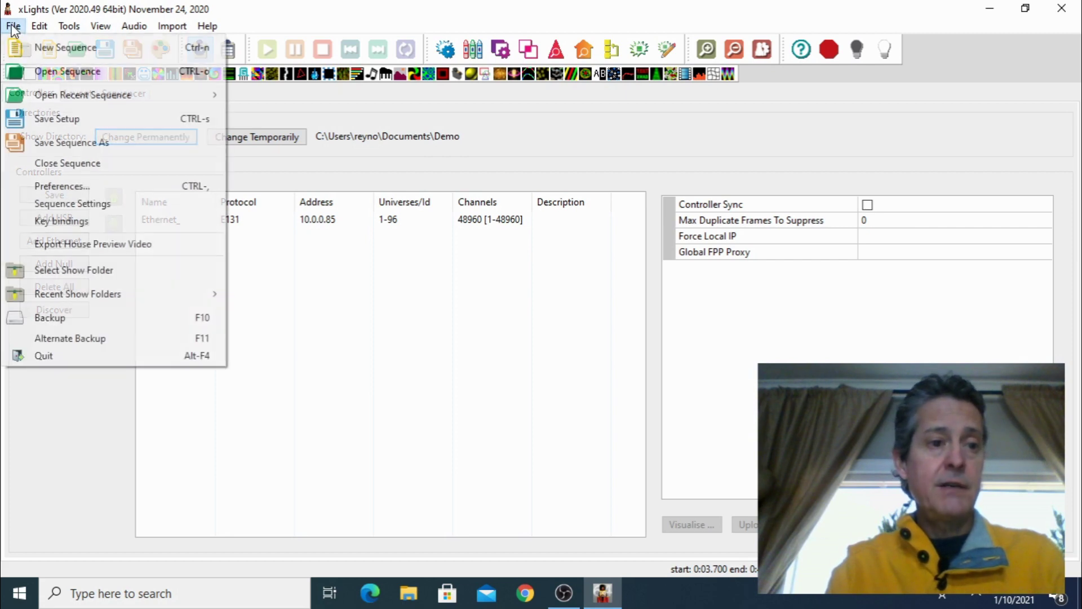
click(63, 148)
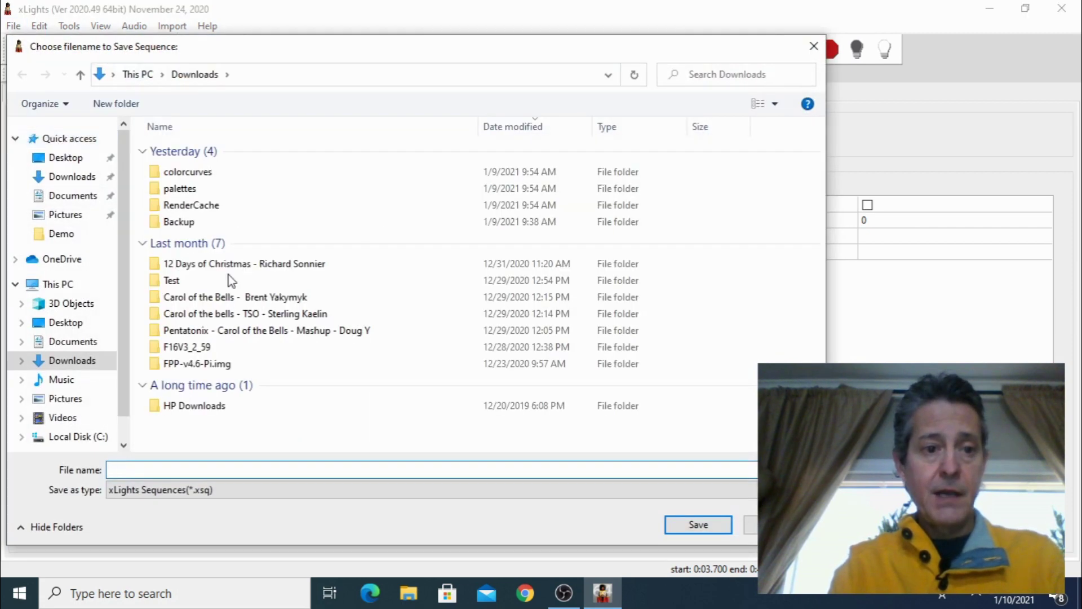
click(62, 237)
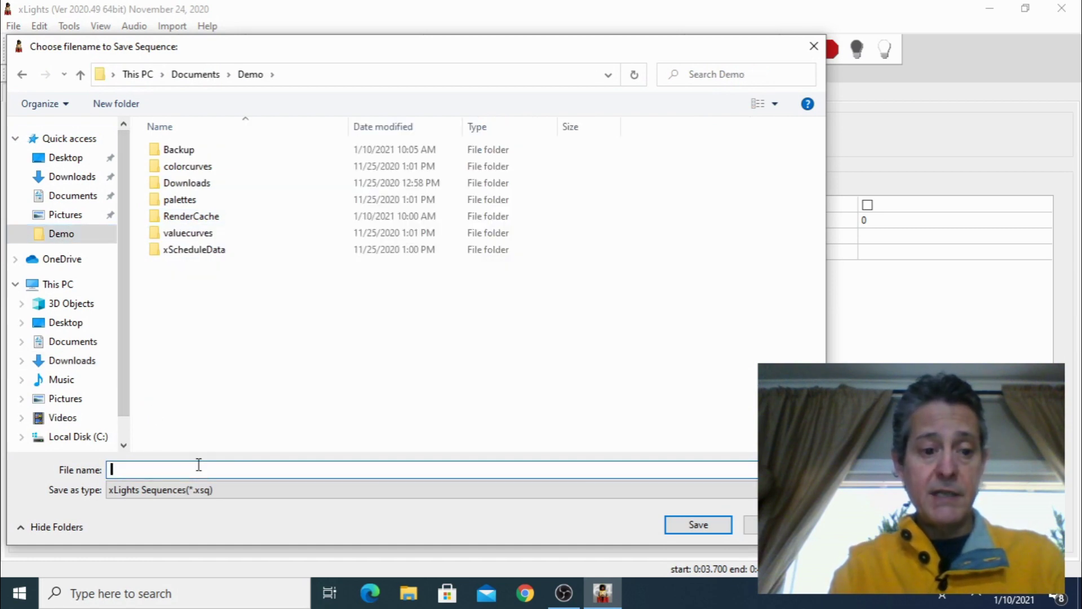
text(Test )
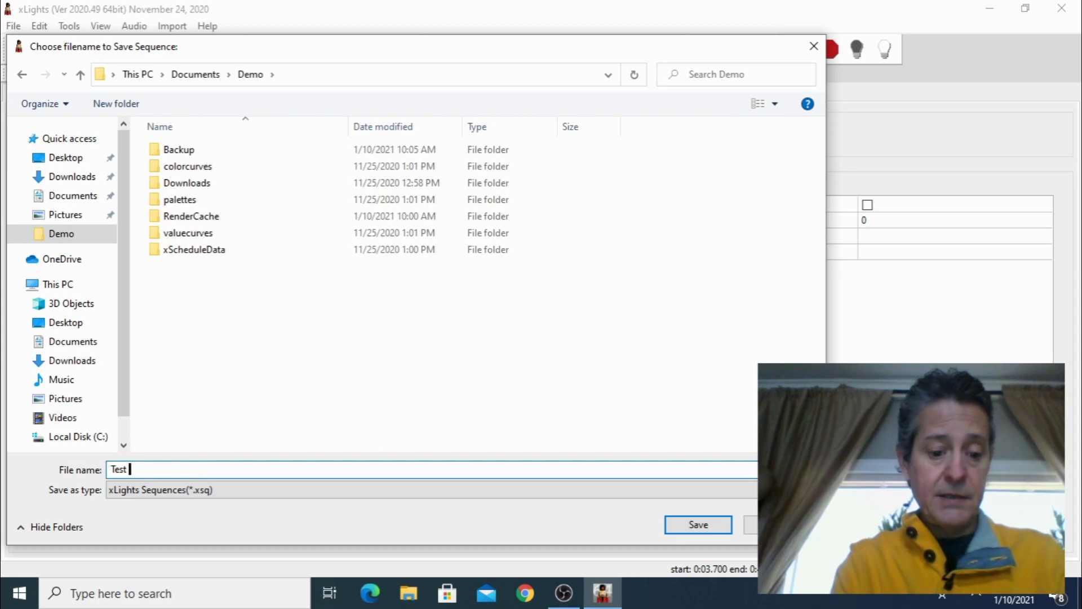
text(Seuence)
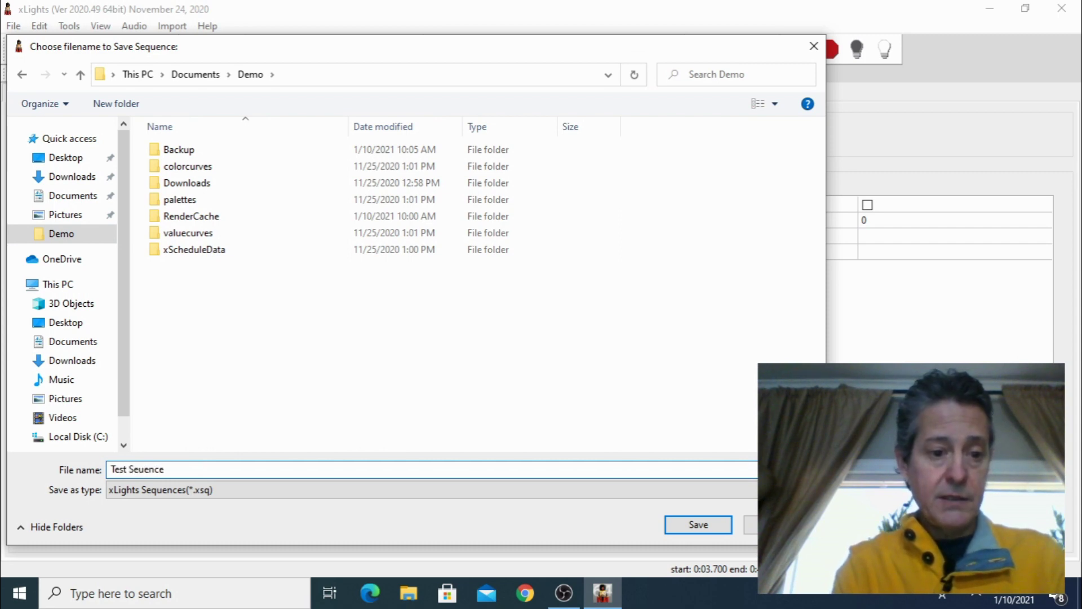
key(BackSpace)
key(BackSpace)
key(BackSpace)
key(BackSpace)
key(BackSpace)
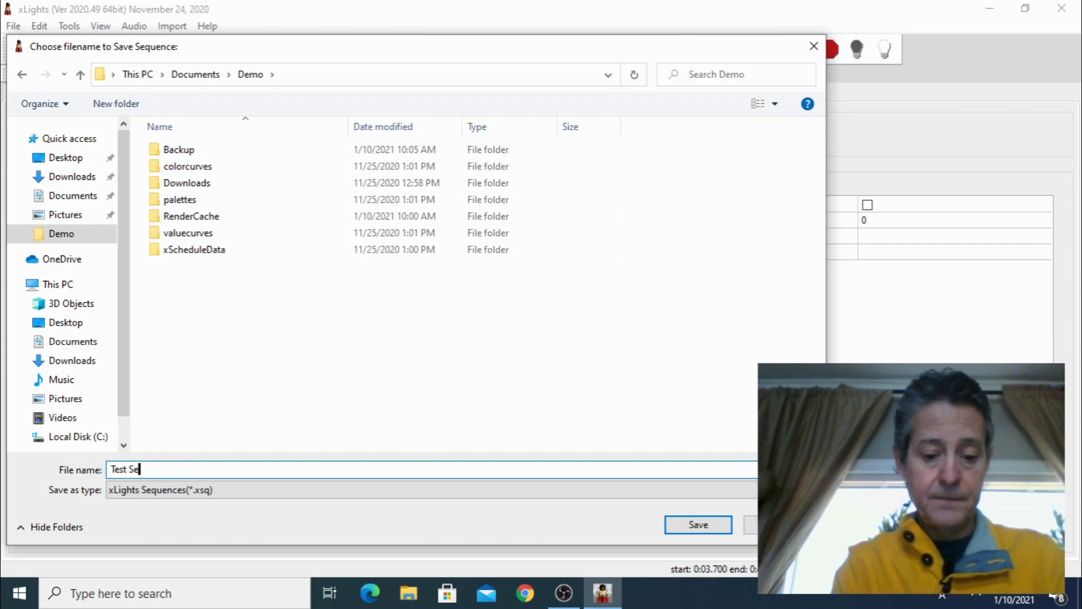
text(quen)
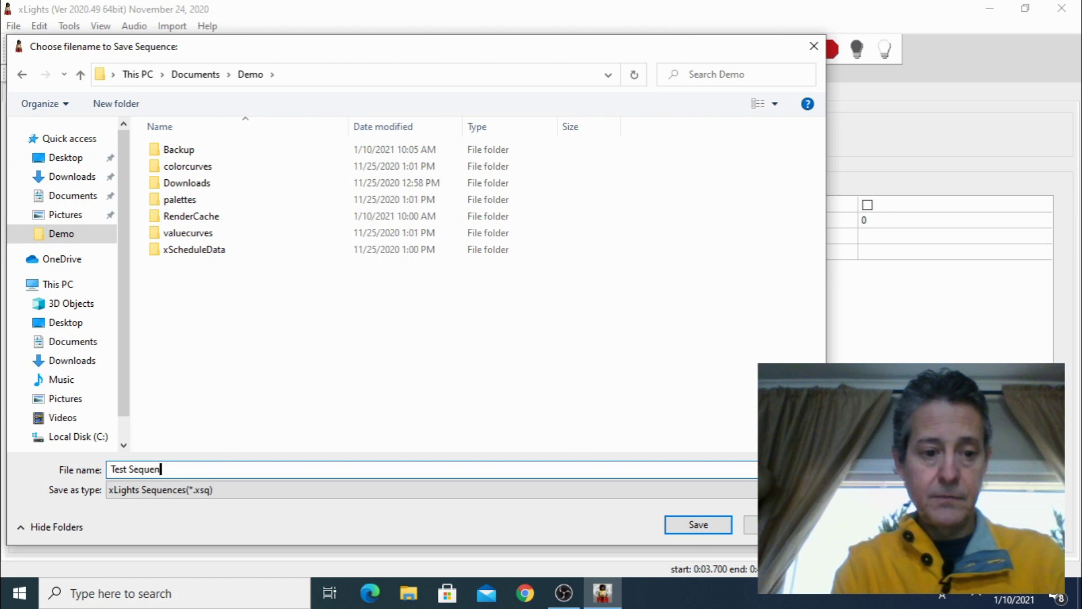
text(ce 1)
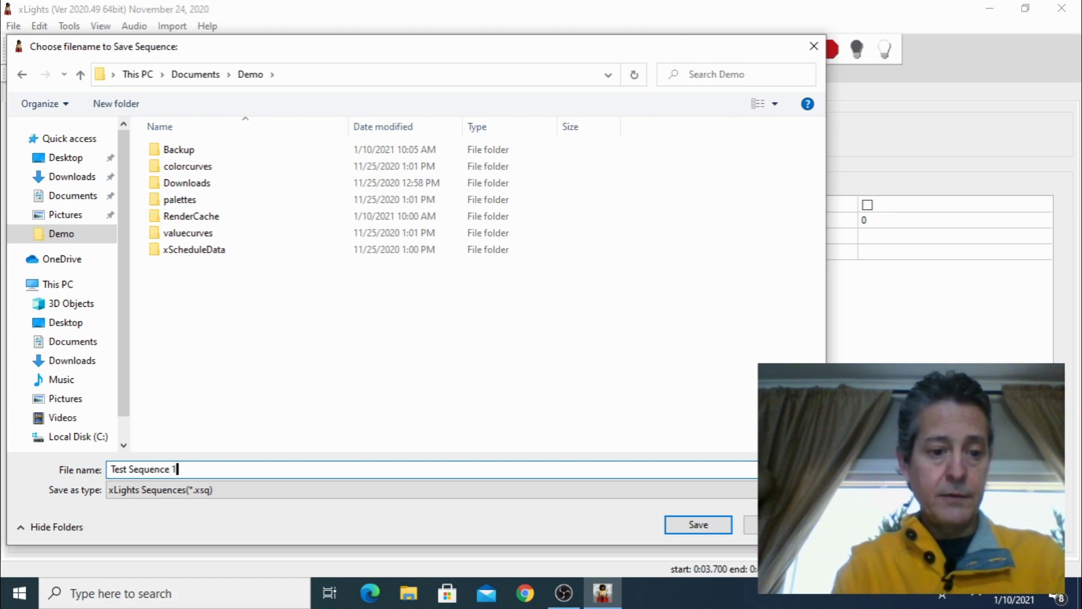
click(699, 524)
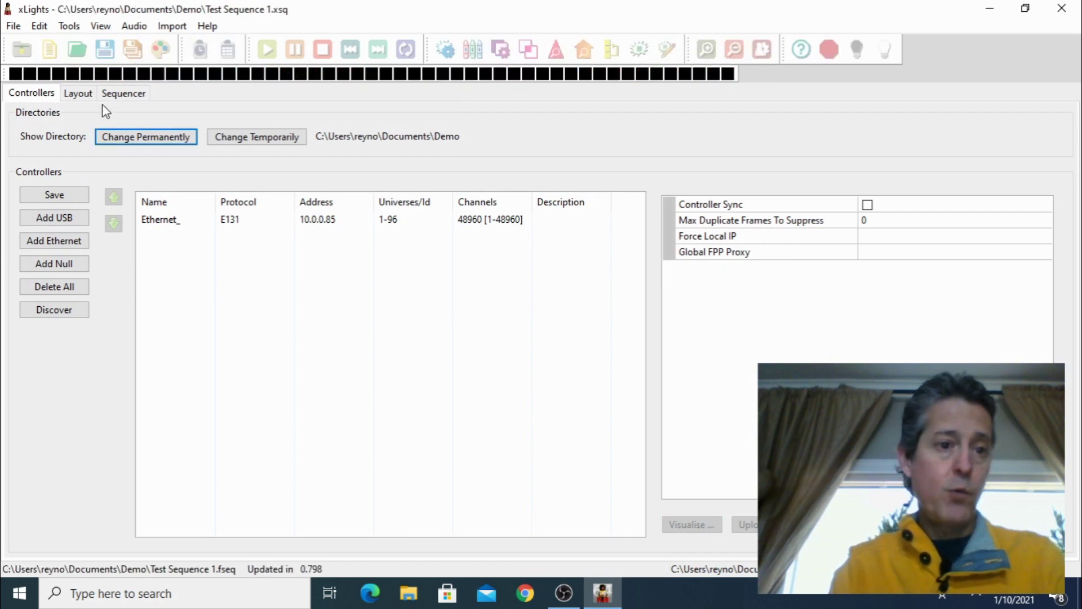
Save another copy of the sequence as "Test Sequence 2" in the Demo folder
click(82, 96)
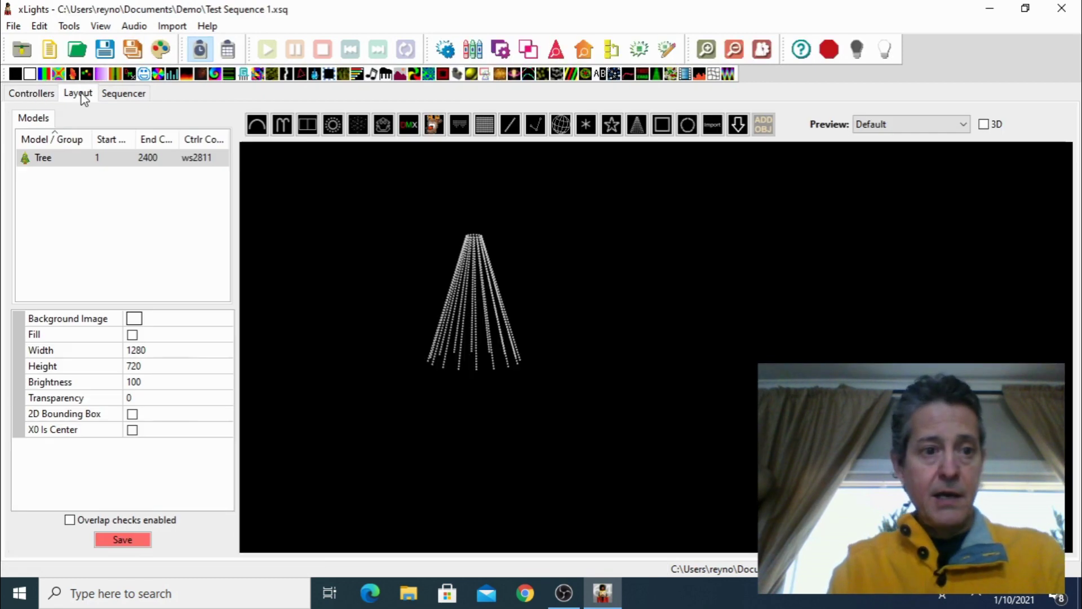
click(134, 93)
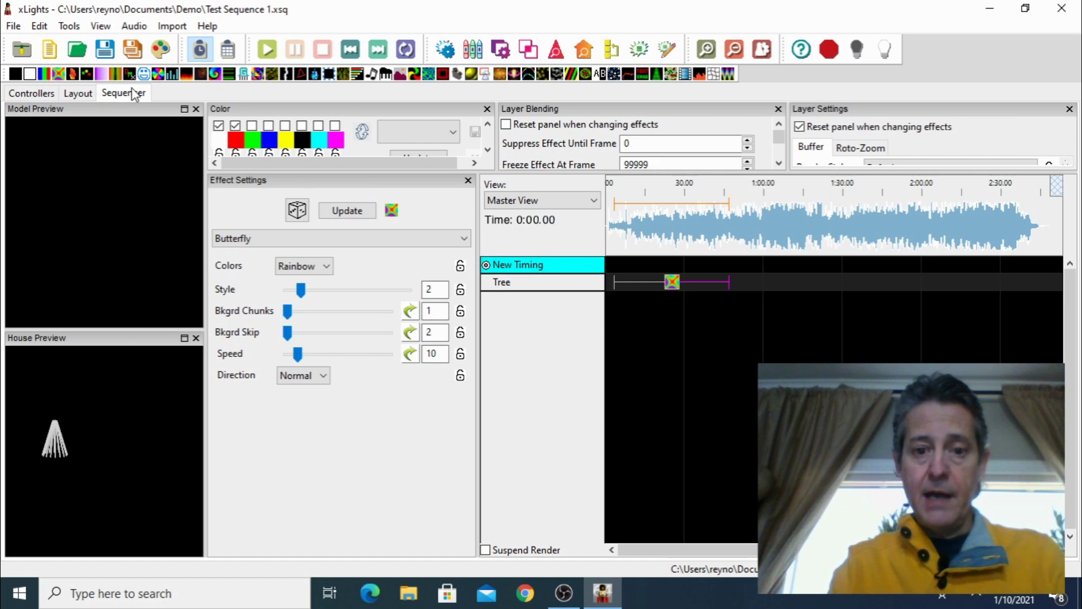
click(13, 27)
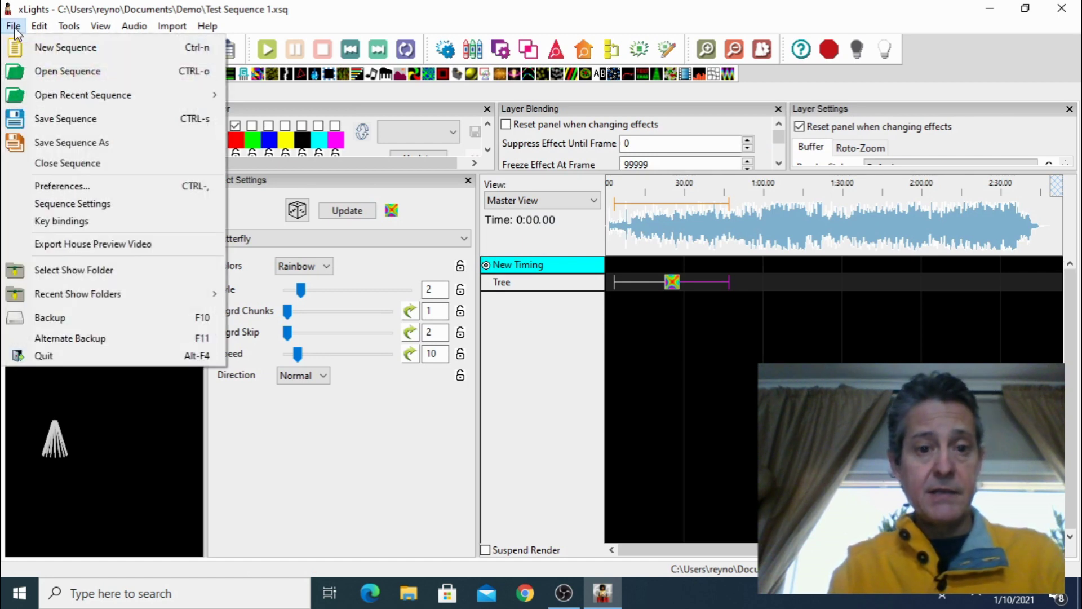
click(68, 142)
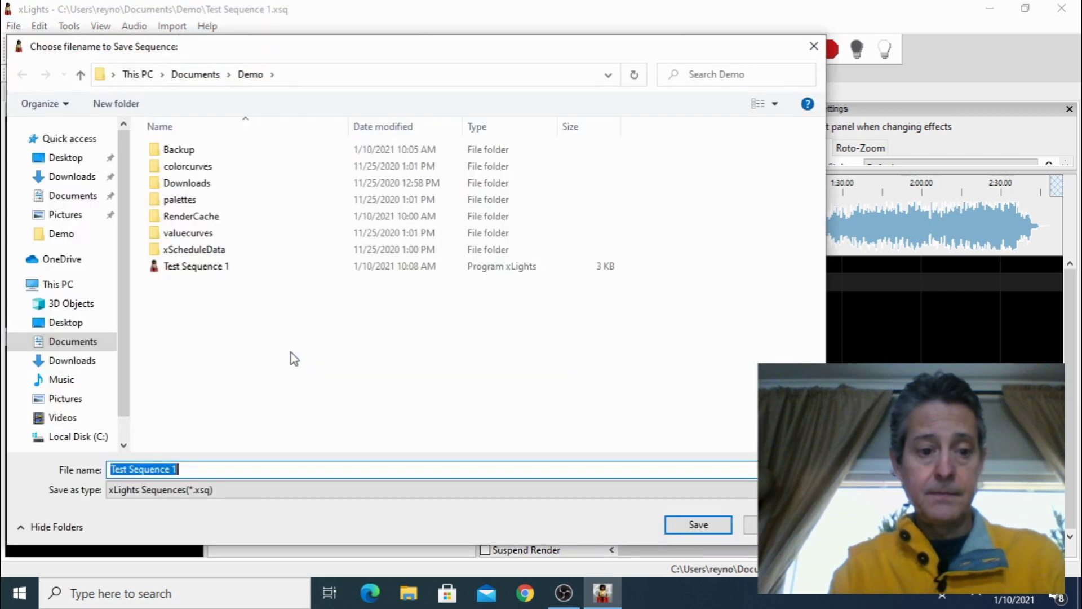
click(236, 469)
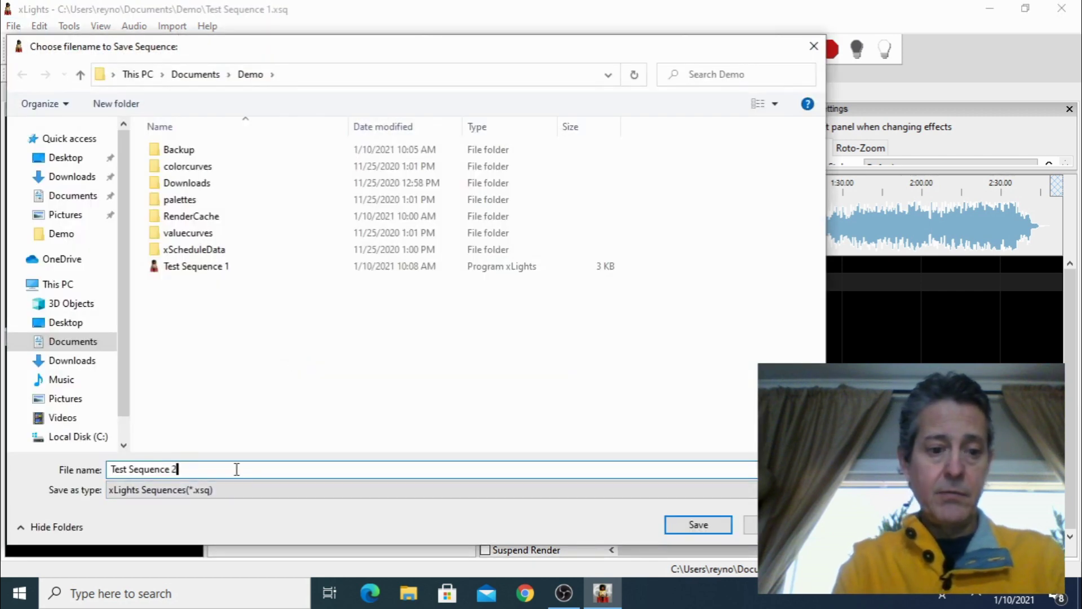
click(699, 525)
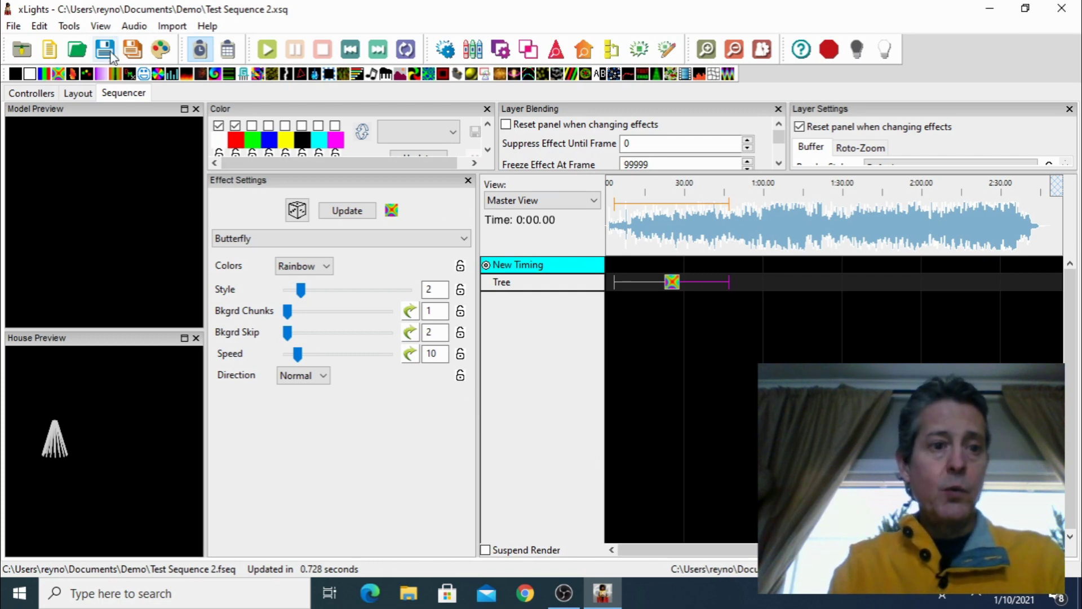
Switch to Chrome, load the Falcon Player page at 10.0.0.100 and open its File Manager
click(526, 597)
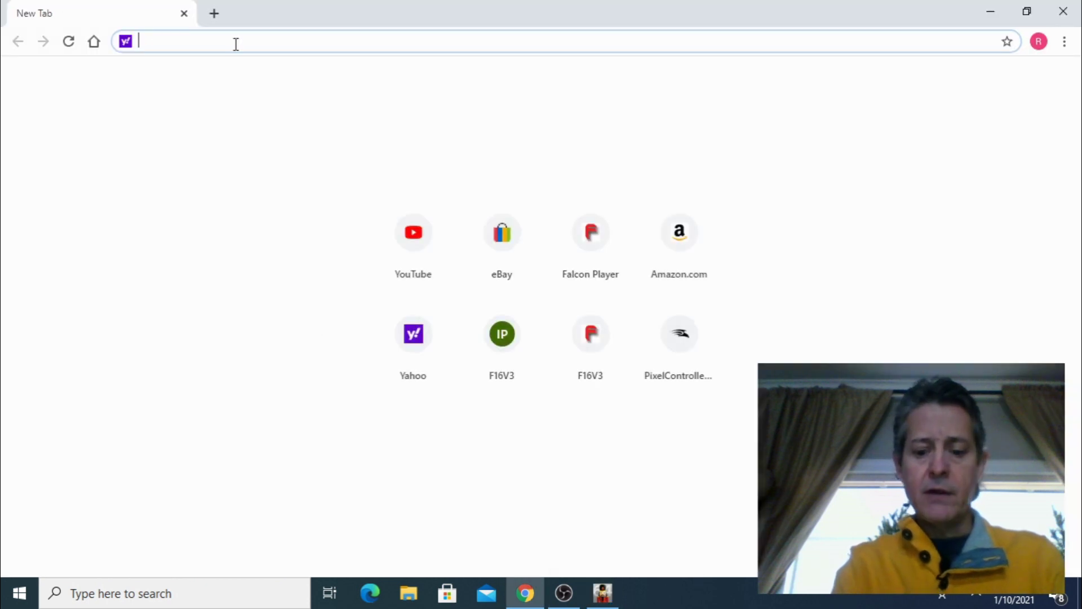
text(10.0.1.85)
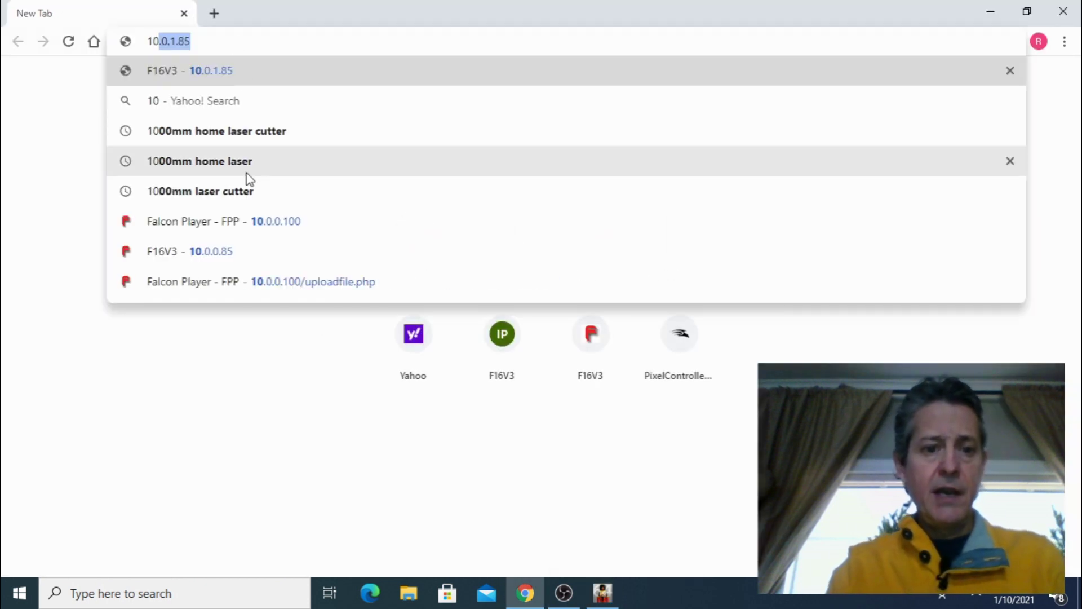
click(257, 226)
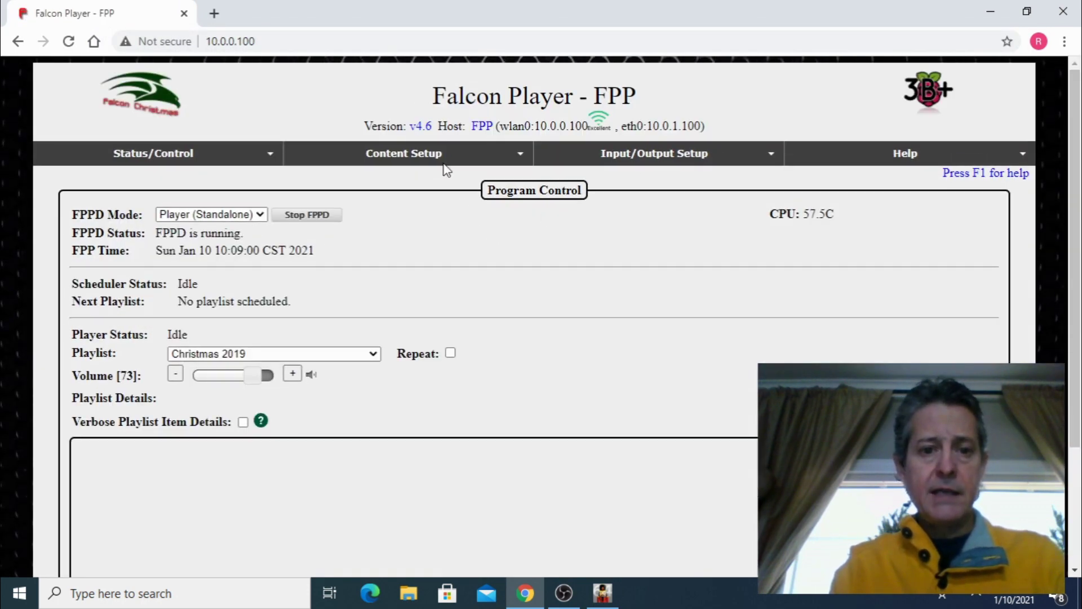
click(414, 160)
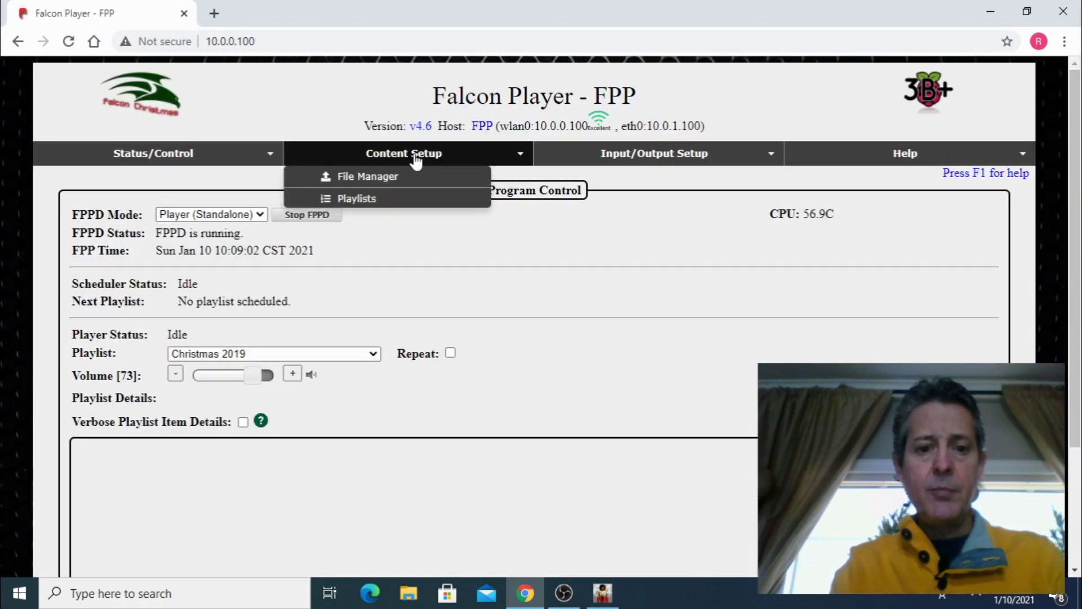
click(378, 180)
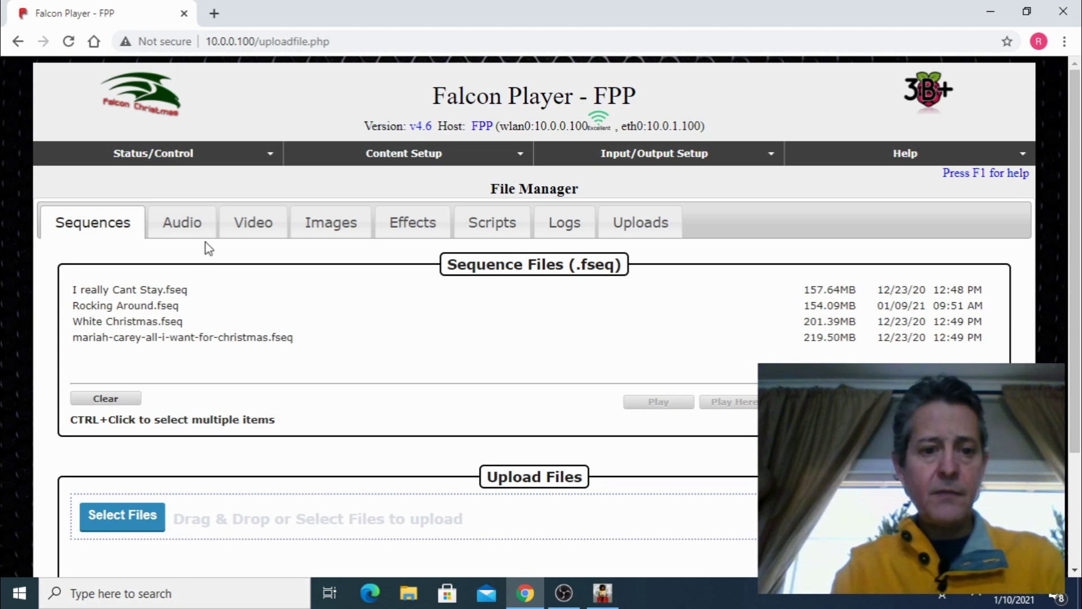
Review the audio files and the sequence files stored on the Falcon Player in the File Manager
click(180, 224)
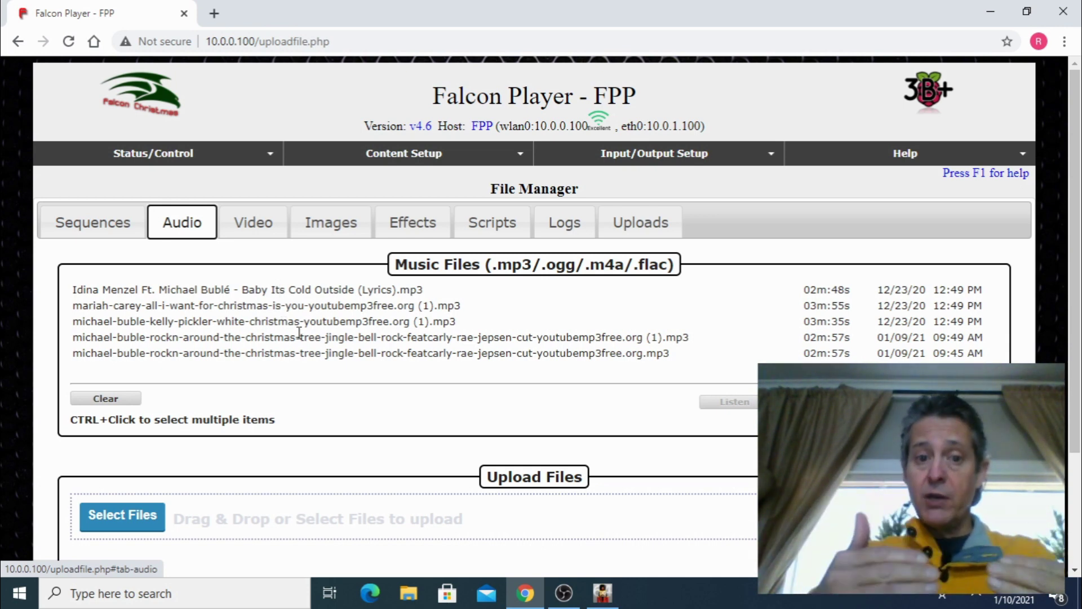
click(95, 226)
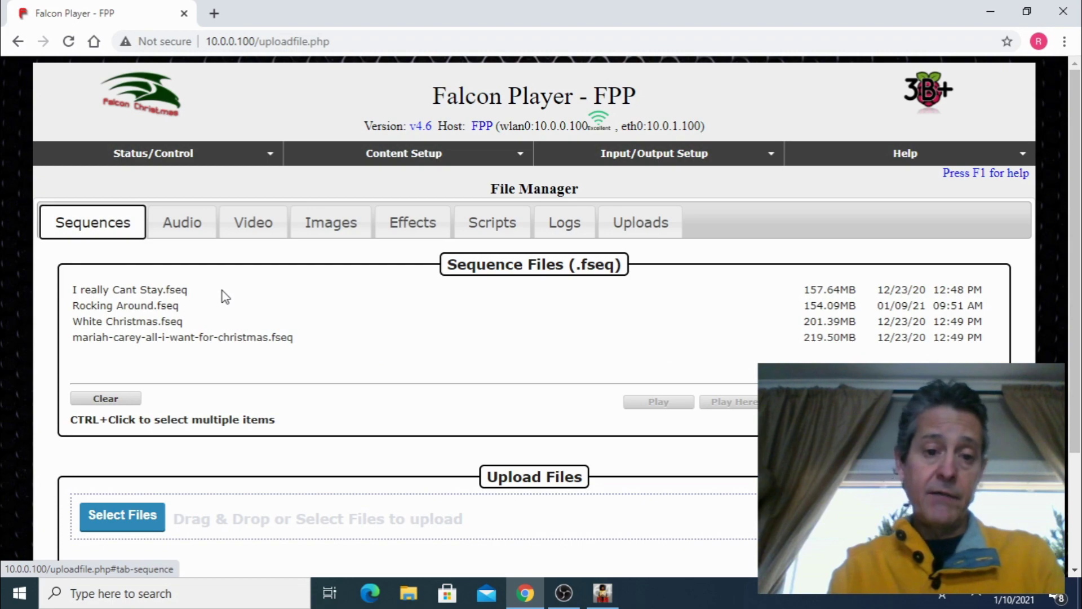
Switch to xLights, open FPP Connect and choose V1 as the FSEQ type for FPP 10.0.1.100
click(993, 12)
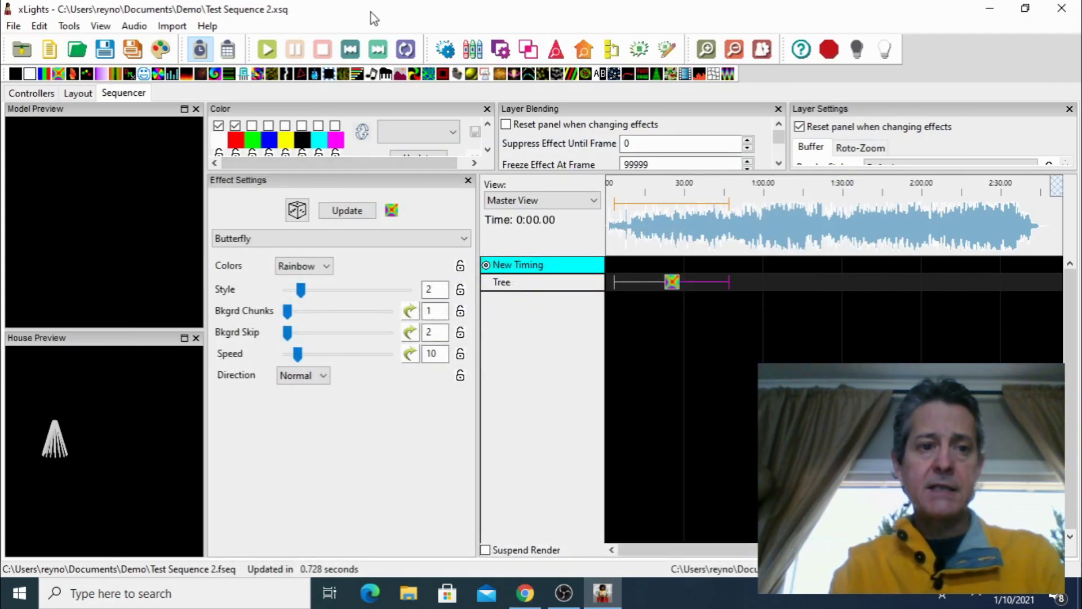
click(69, 27)
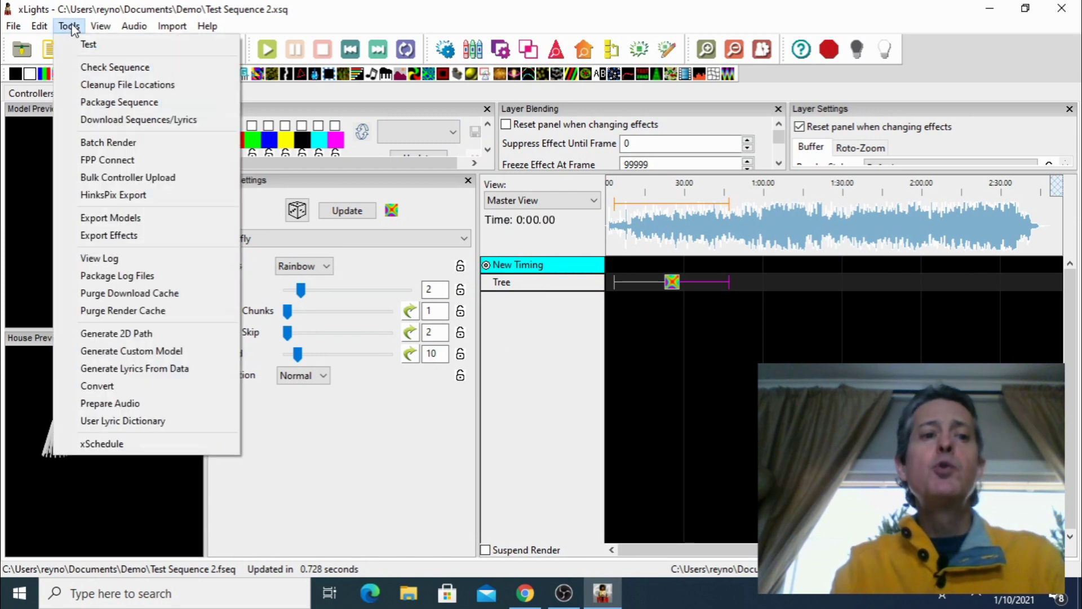
click(92, 161)
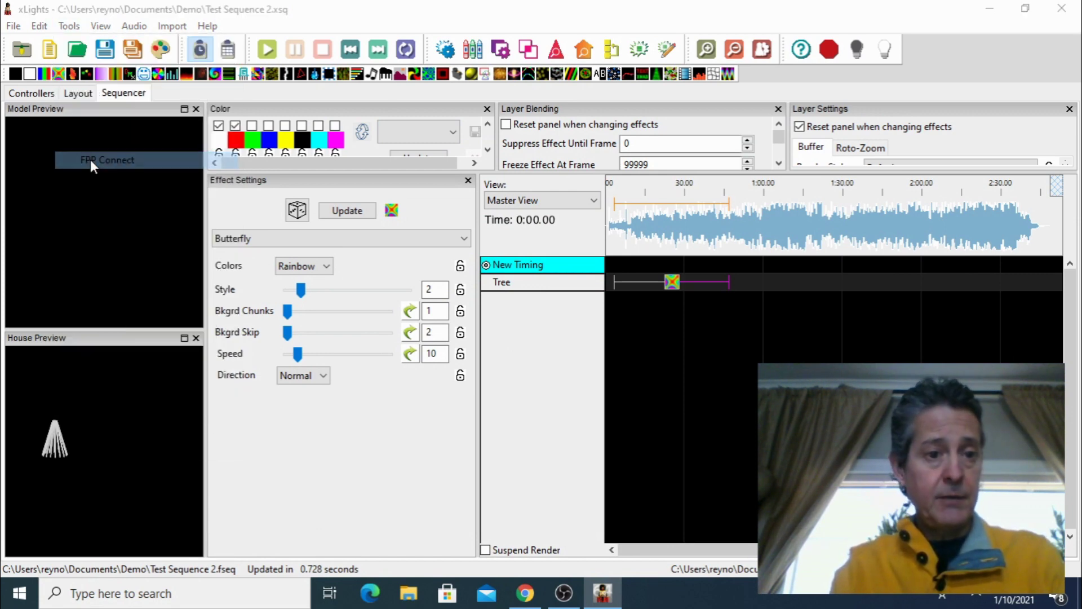
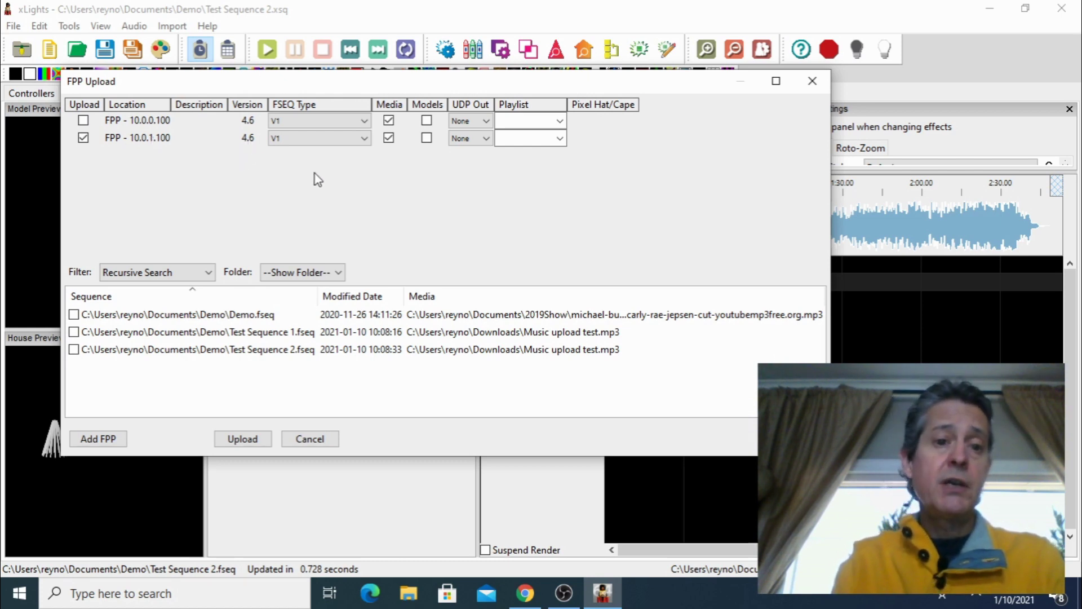
click(315, 141)
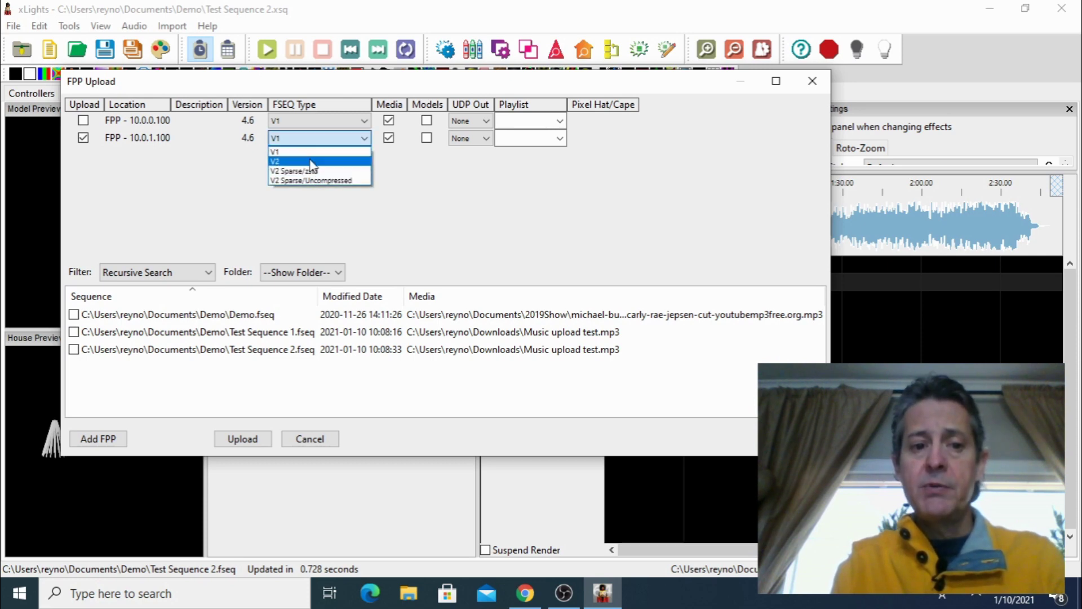
click(308, 153)
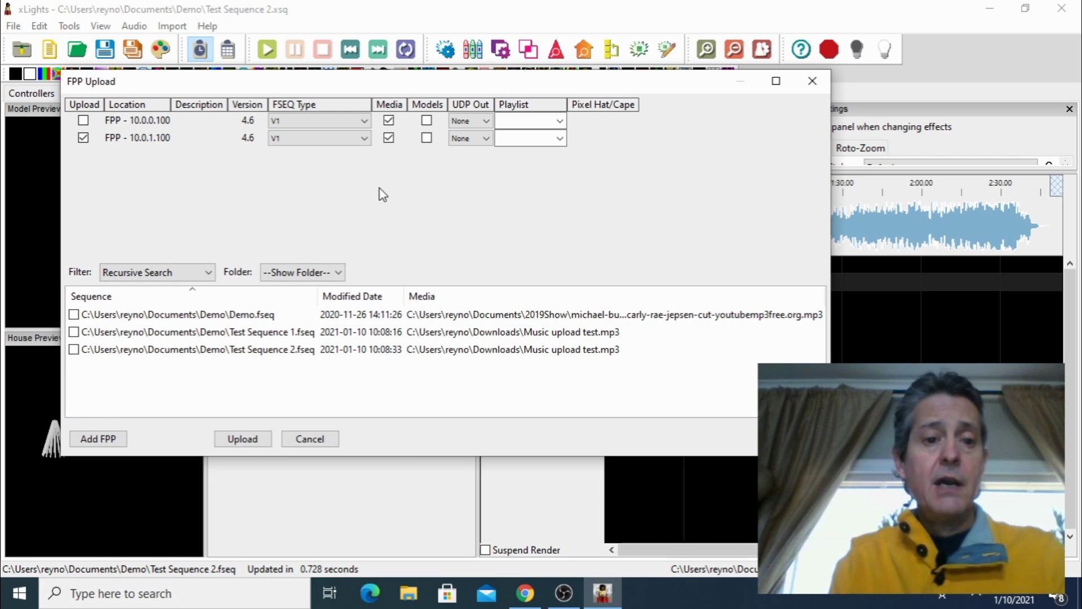
Upload Test Sequence 1.fseq with its media to FPP 10.0.1.100, leaving the playlist blank
click(313, 135)
click(310, 124)
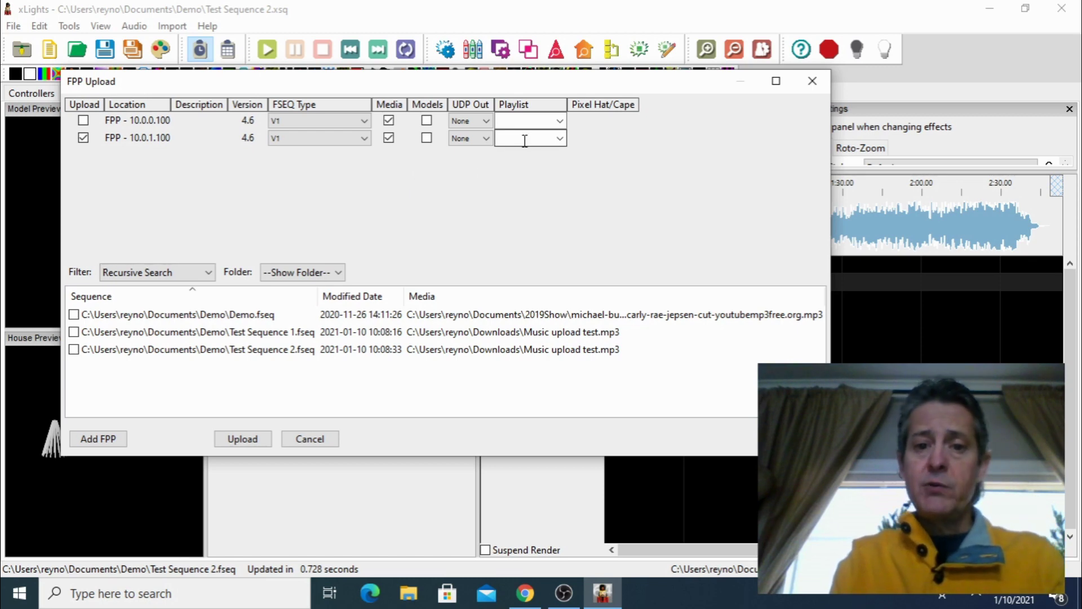
click(561, 138)
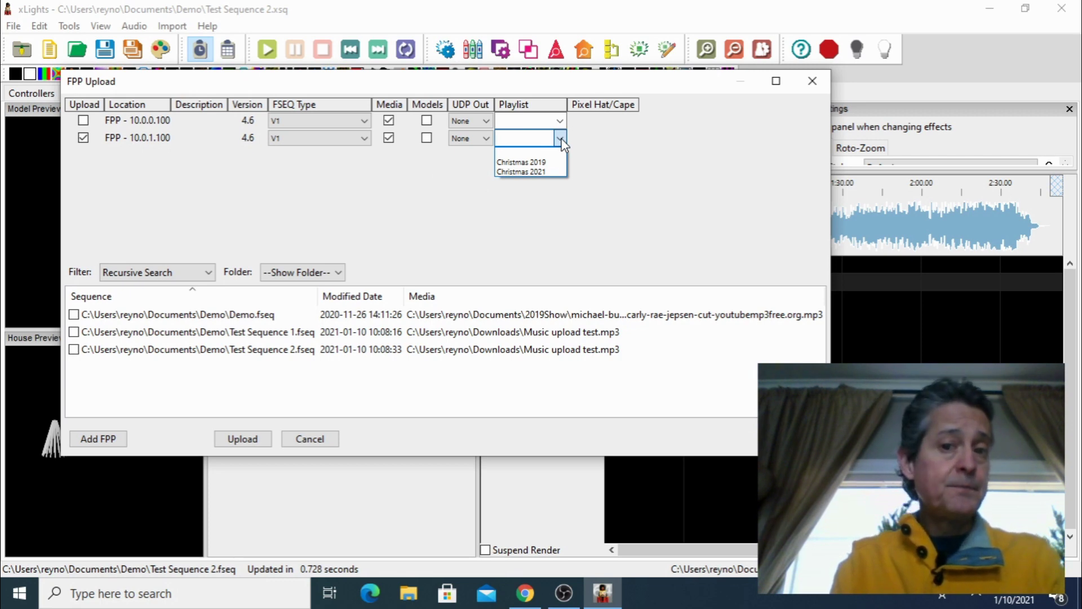
click(461, 195)
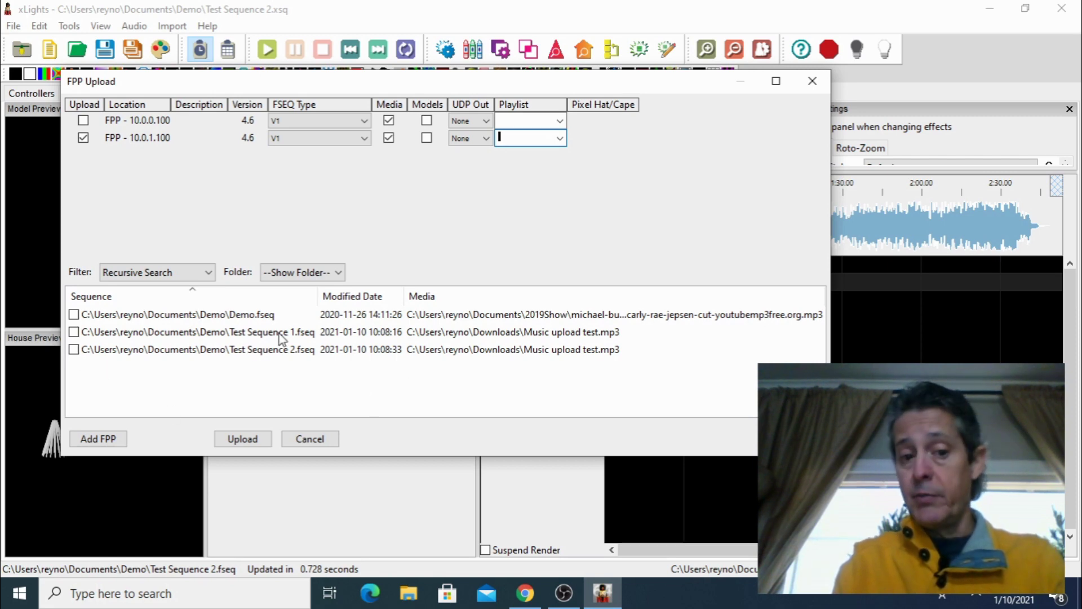
click(74, 332)
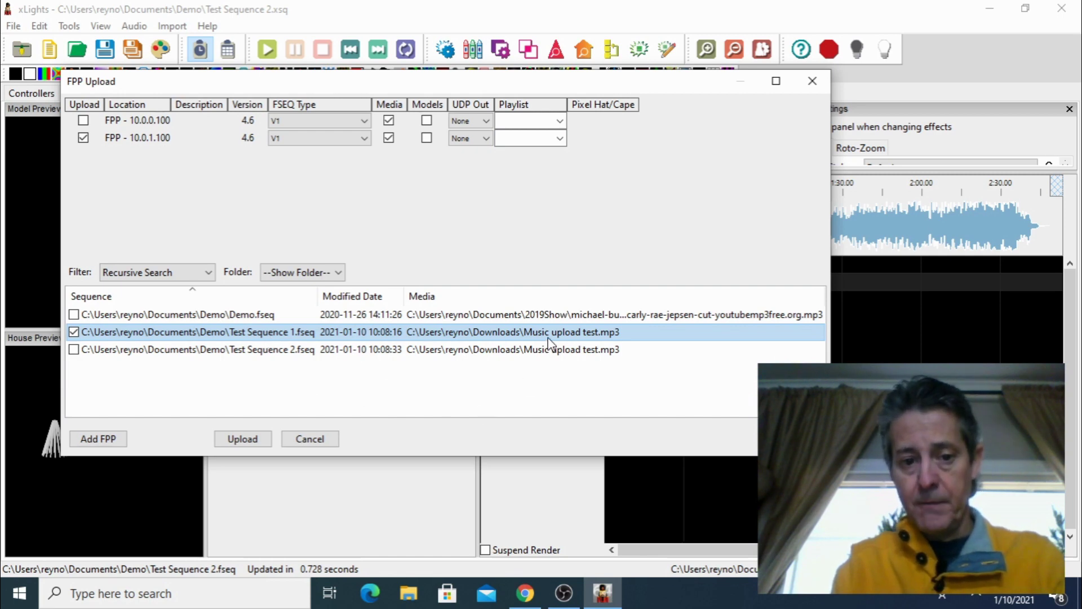
click(248, 440)
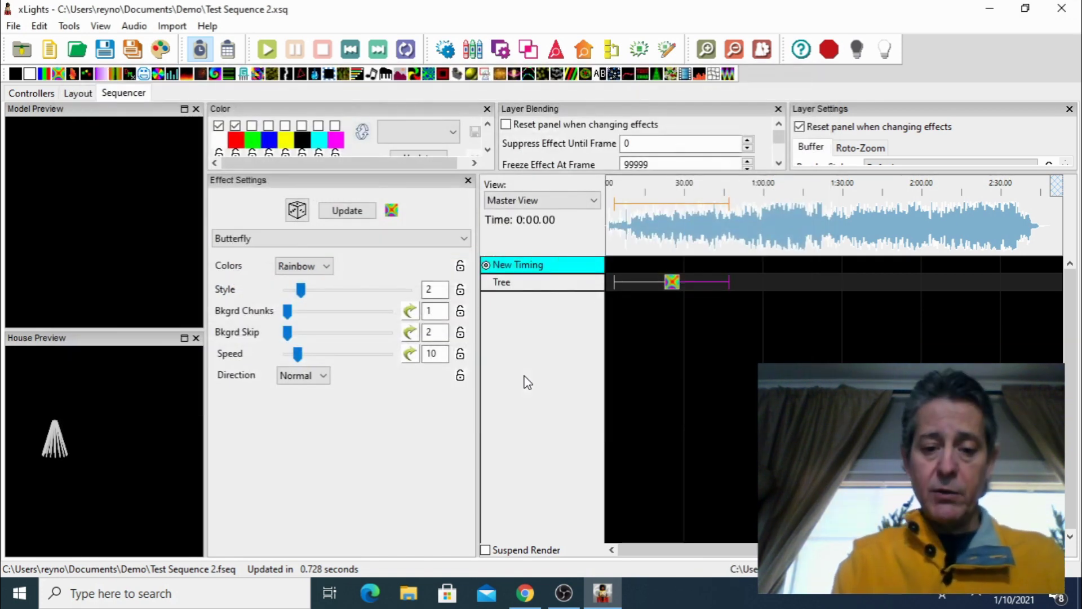
Reopen FPP Connect and upload only Test Sequence 2.fseq with its media to FPP 10.0.1.100
click(70, 26)
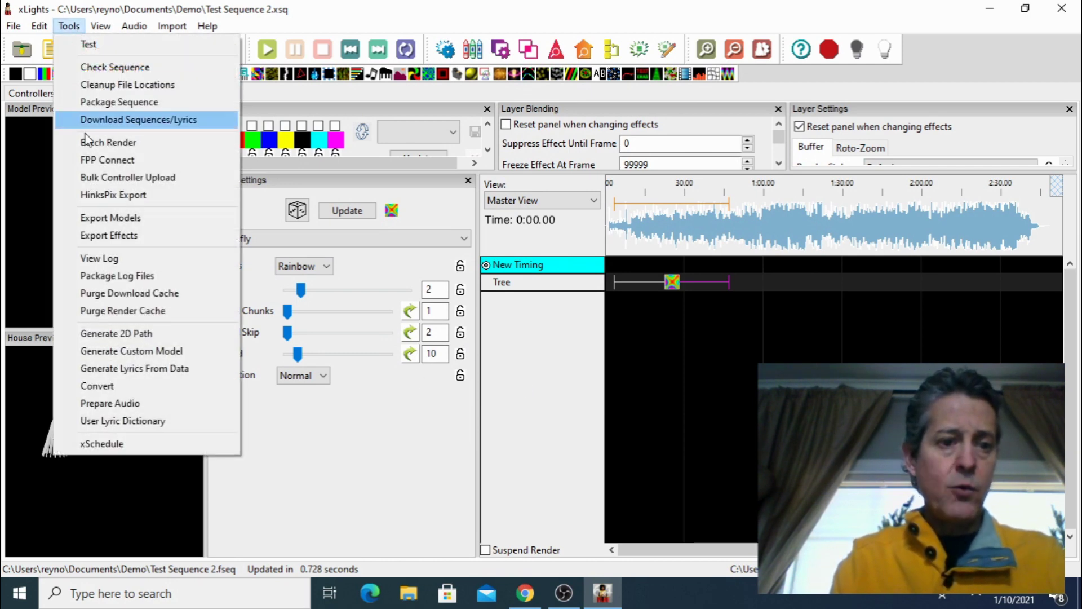
click(97, 160)
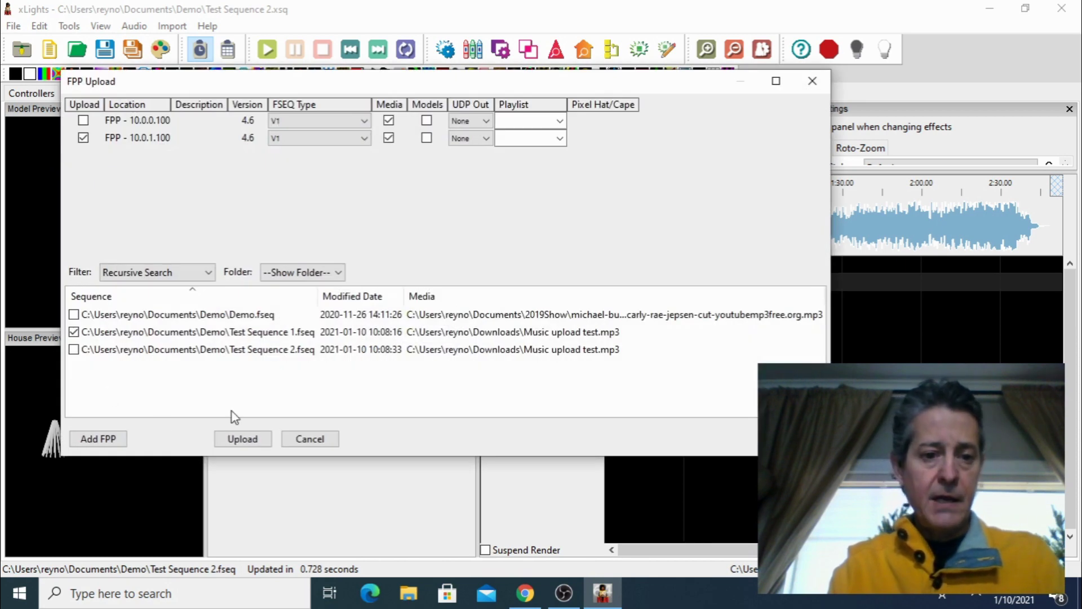
click(75, 333)
click(74, 350)
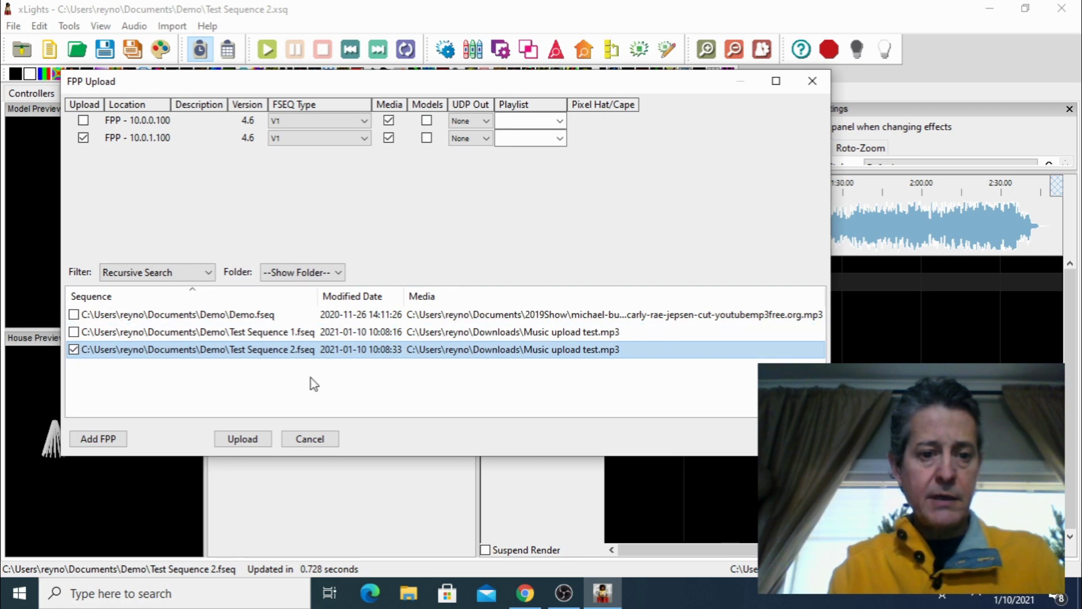
click(250, 439)
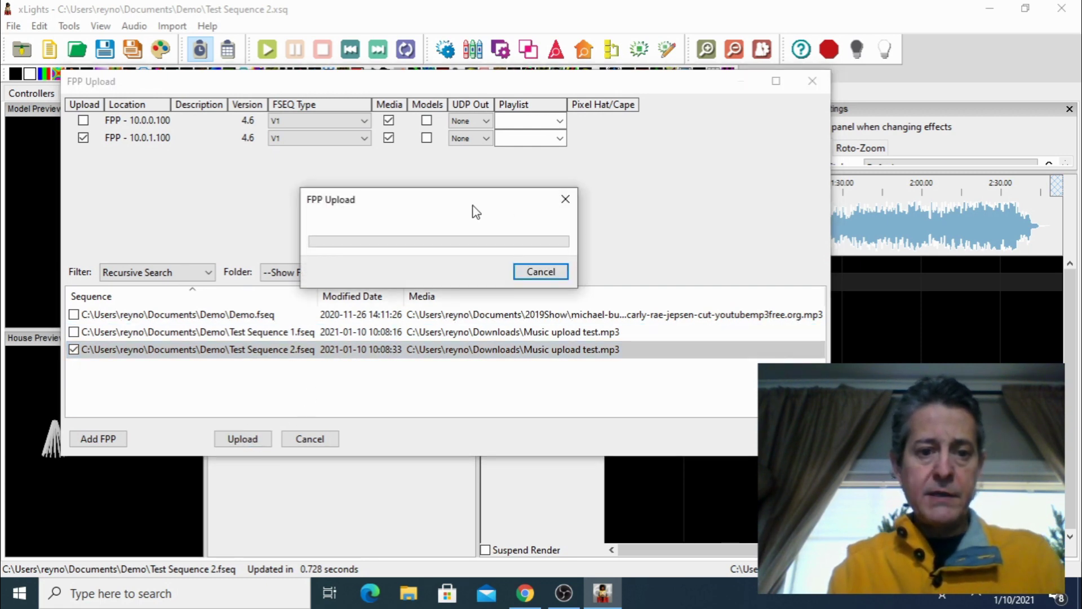
Switch to Chrome, refresh the File Manager and check the sequence and audio lists for the uploaded files
click(525, 591)
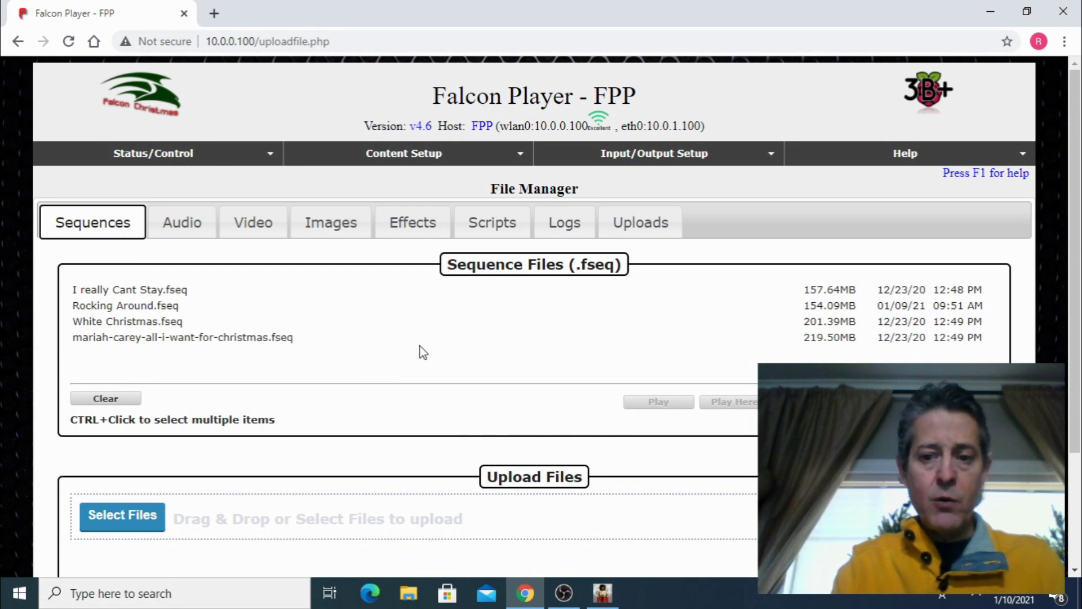
click(68, 41)
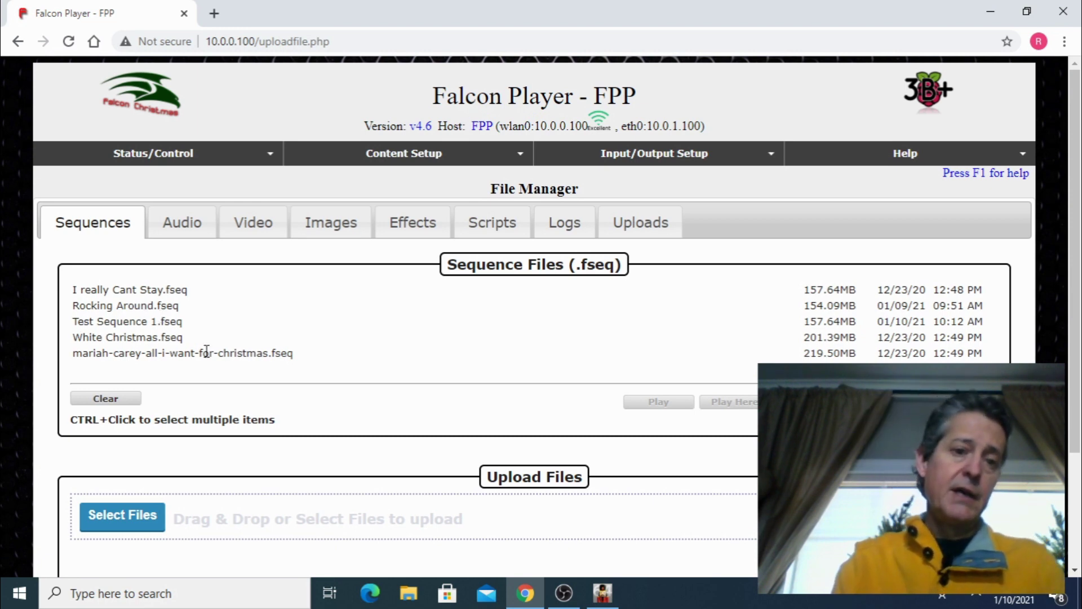
click(188, 228)
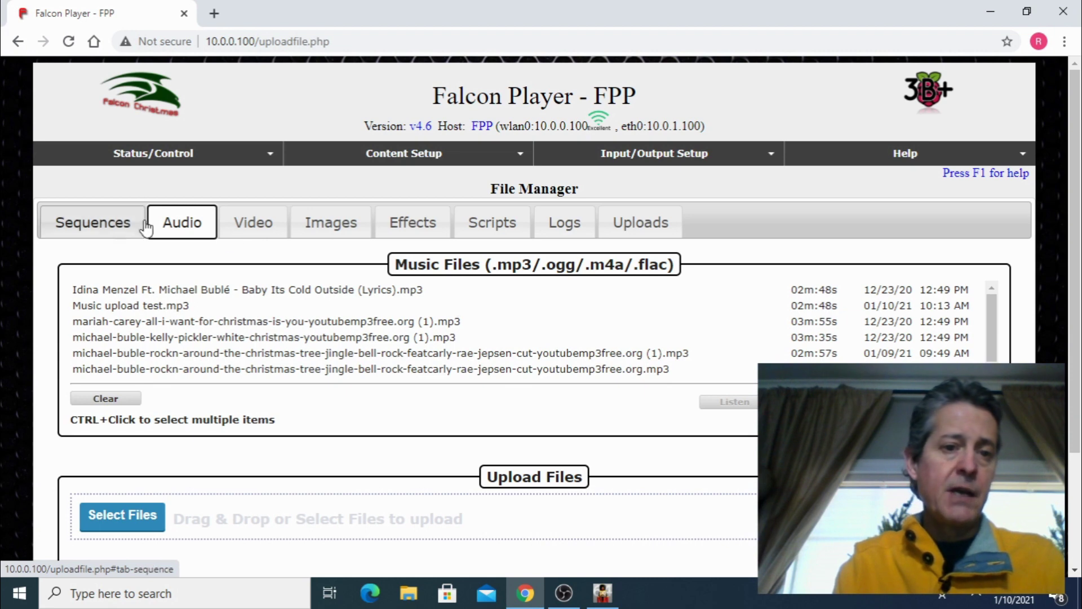
Check the upload in xLights, return to Chrome and recheck the refreshed sequence list and the audio list for Test Sequence 2
click(602, 593)
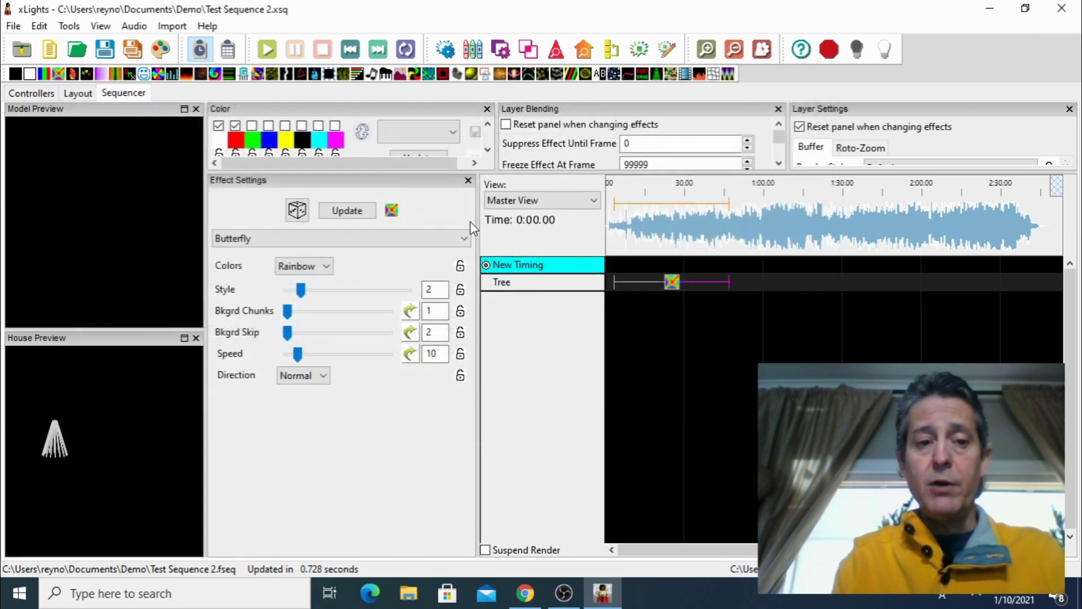
click(525, 593)
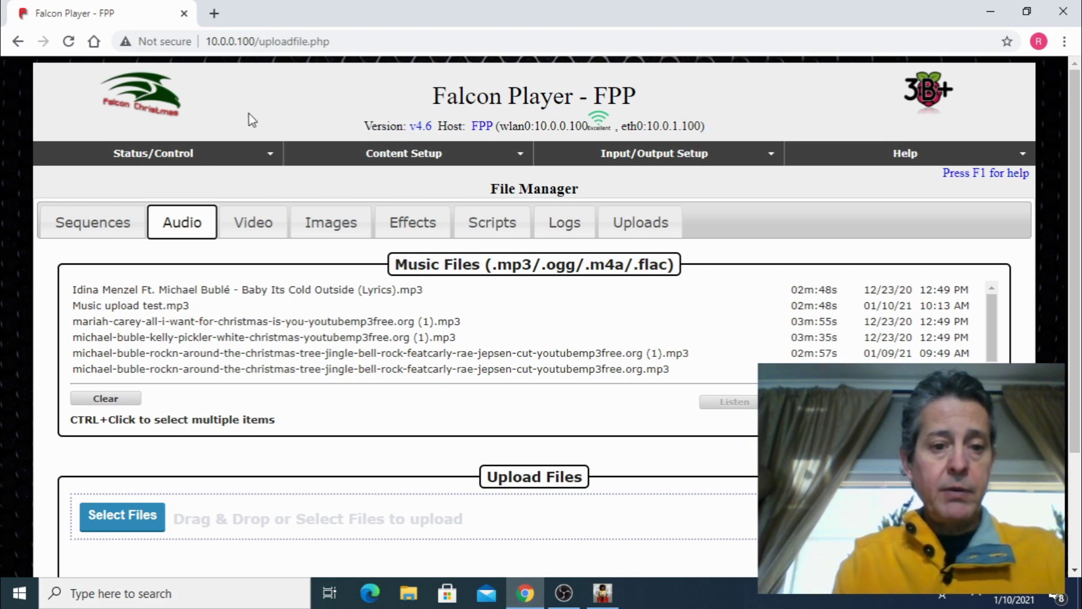
click(101, 225)
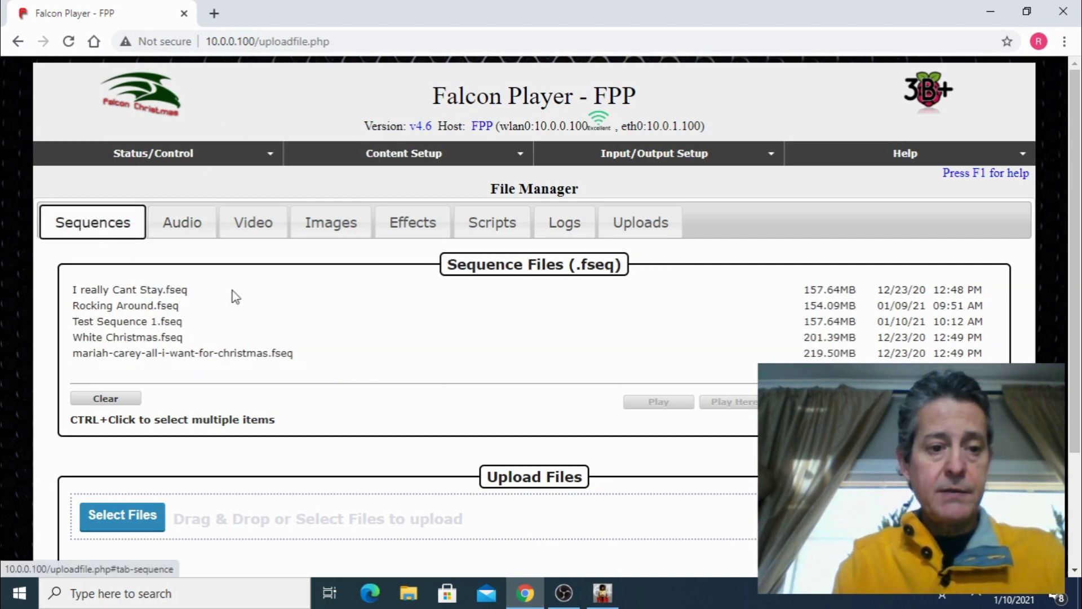
click(68, 41)
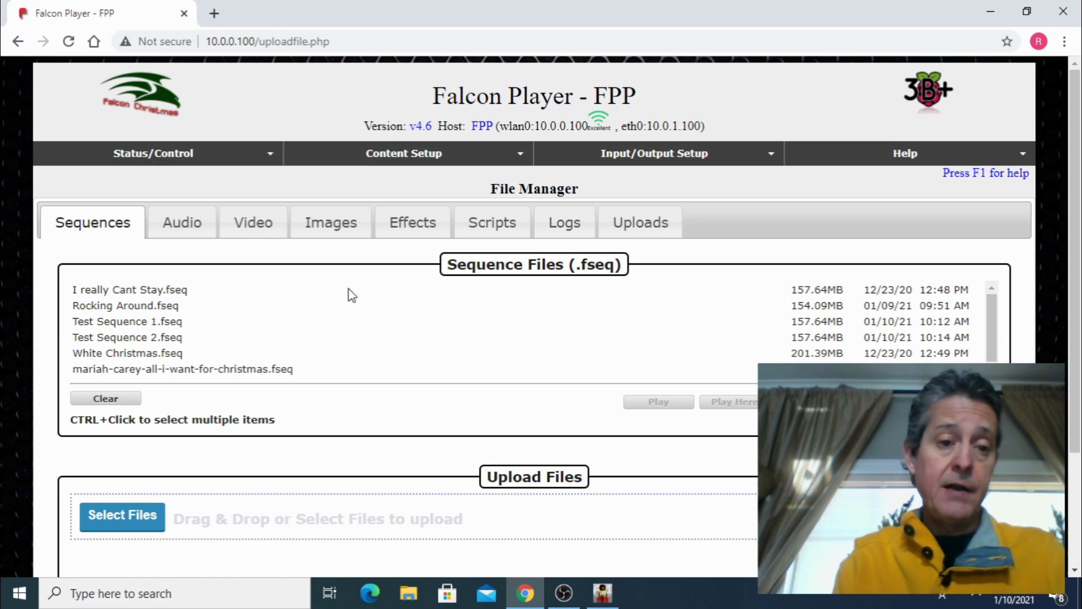
click(192, 228)
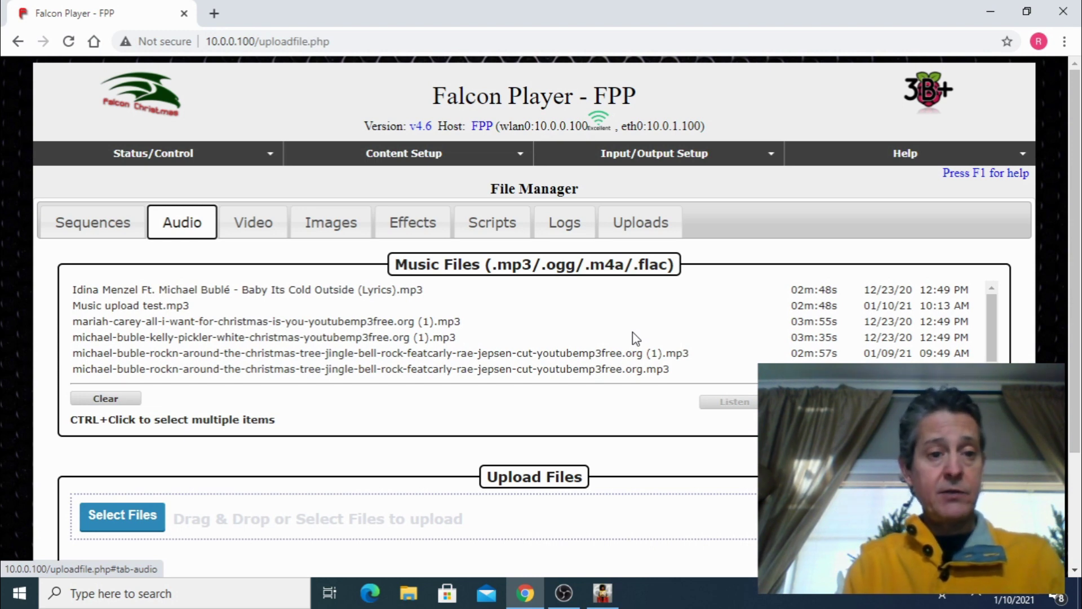
Open the Playlists page and load the Christmas 2019 playlist to examine its details and entries
click(464, 157)
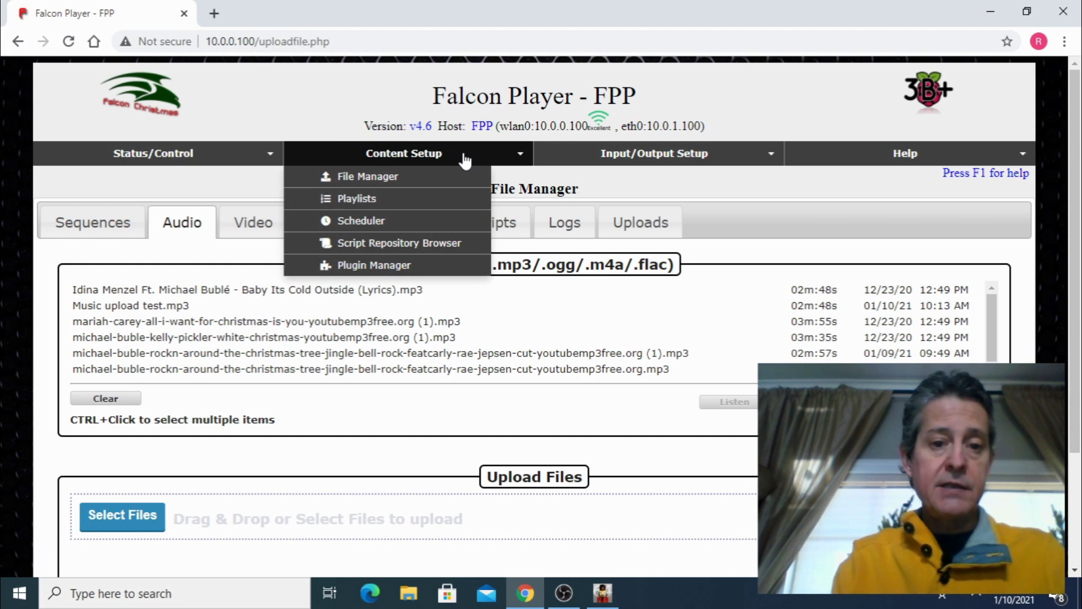
click(361, 201)
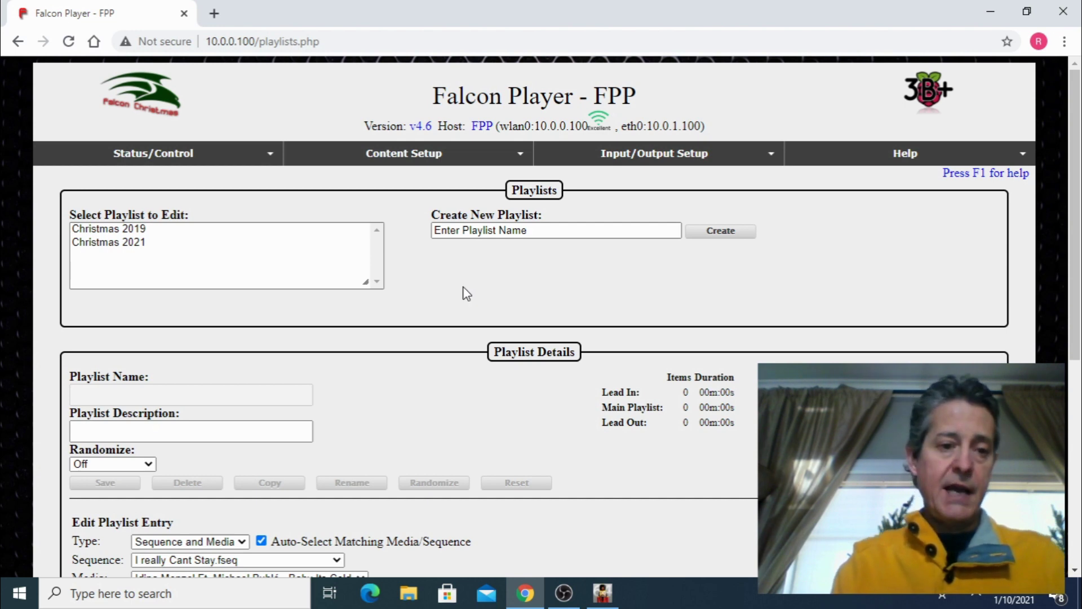
click(157, 228)
scroll(156, 228, down, 6)
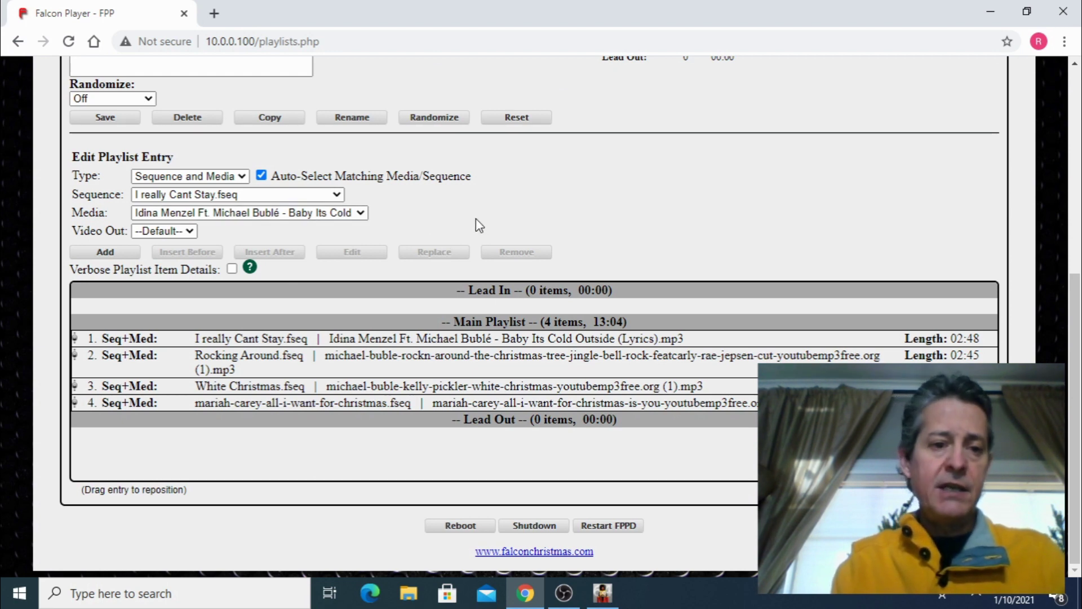
scroll(478, 226, up, 1)
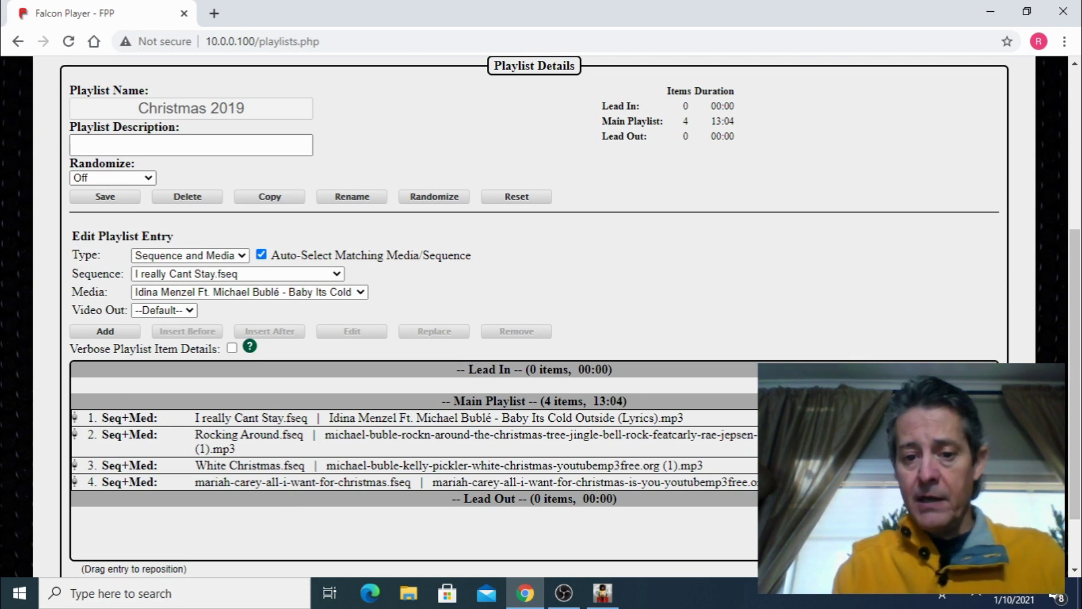
scroll(573, 333, down, 2)
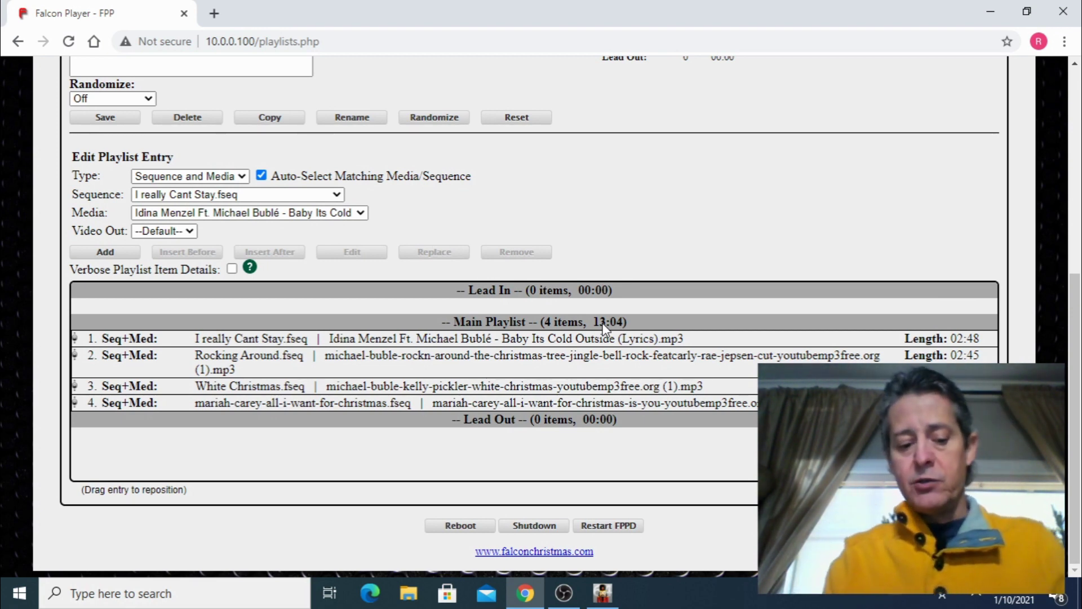
scroll(684, 247, up, 4)
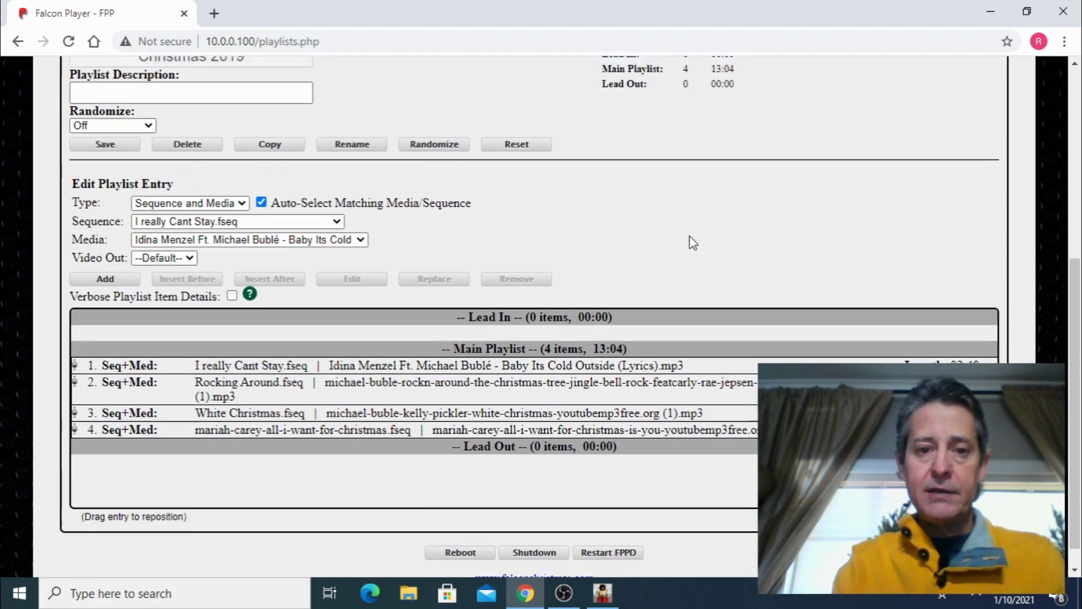
scroll(468, 293, up, 2)
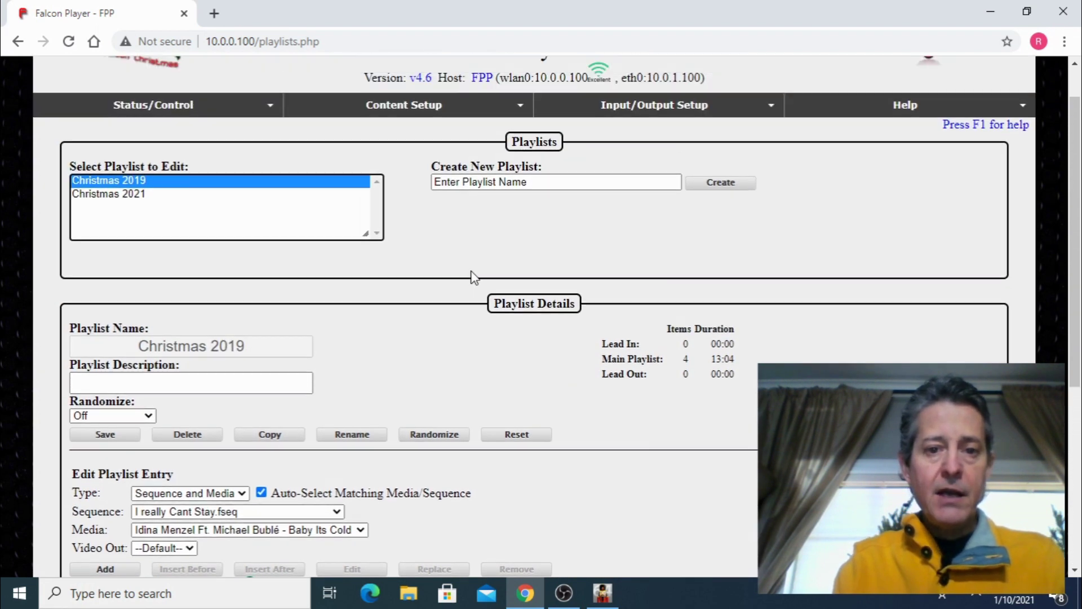
Create a new playlist named Christmas 2021 Ver B and save it
click(545, 183)
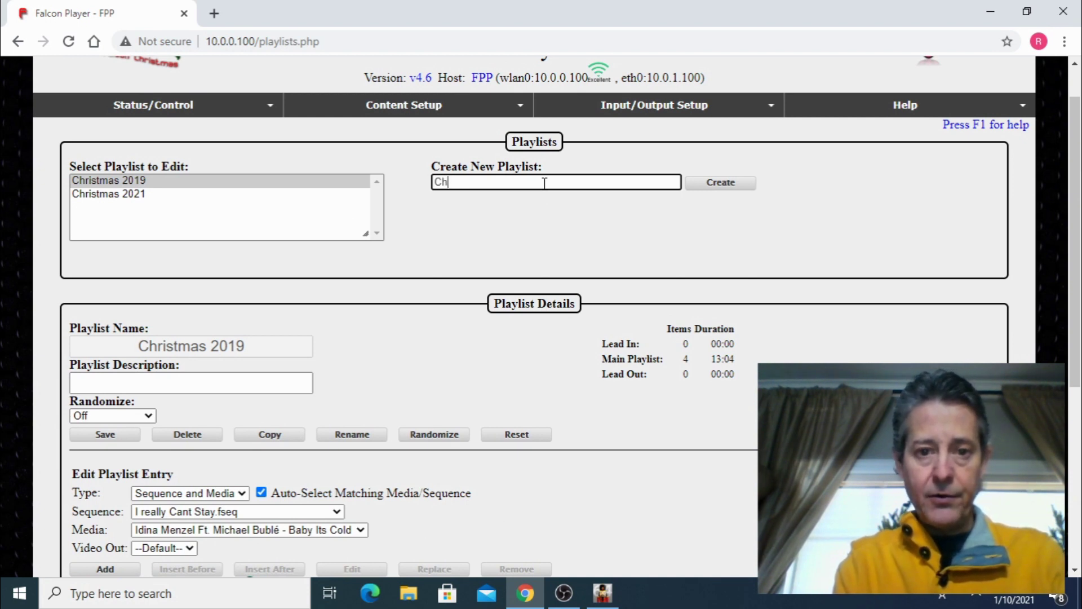
text(Christmas 2021)
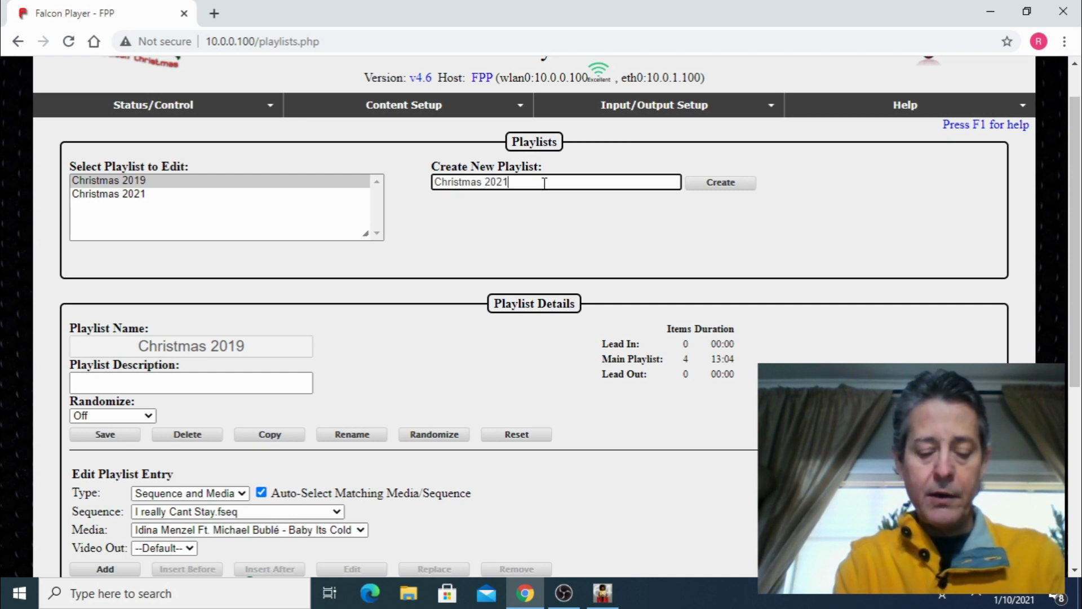
text( Ve)
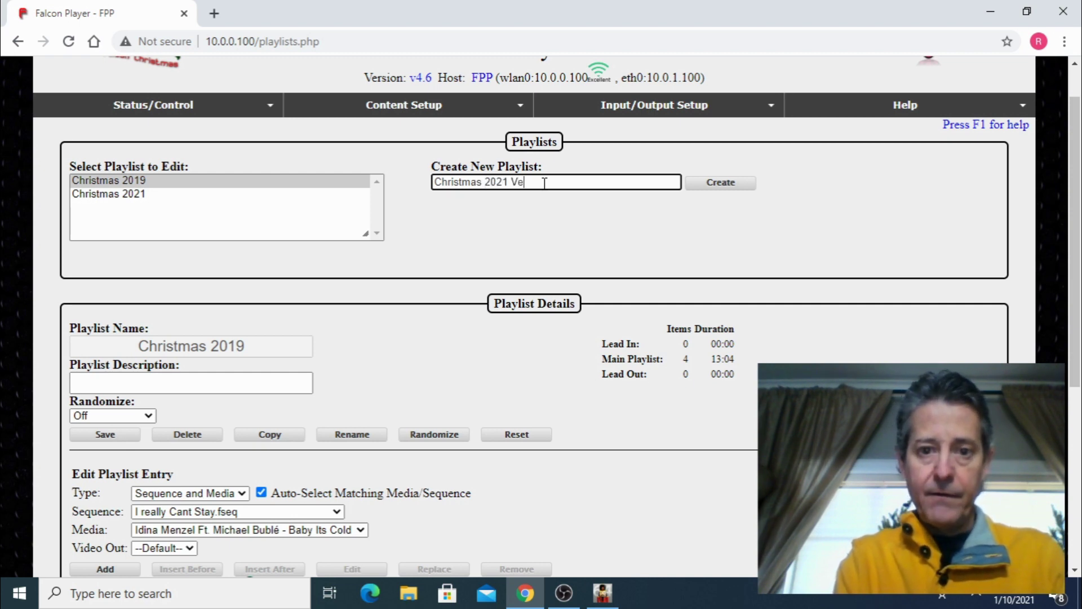
text(r )
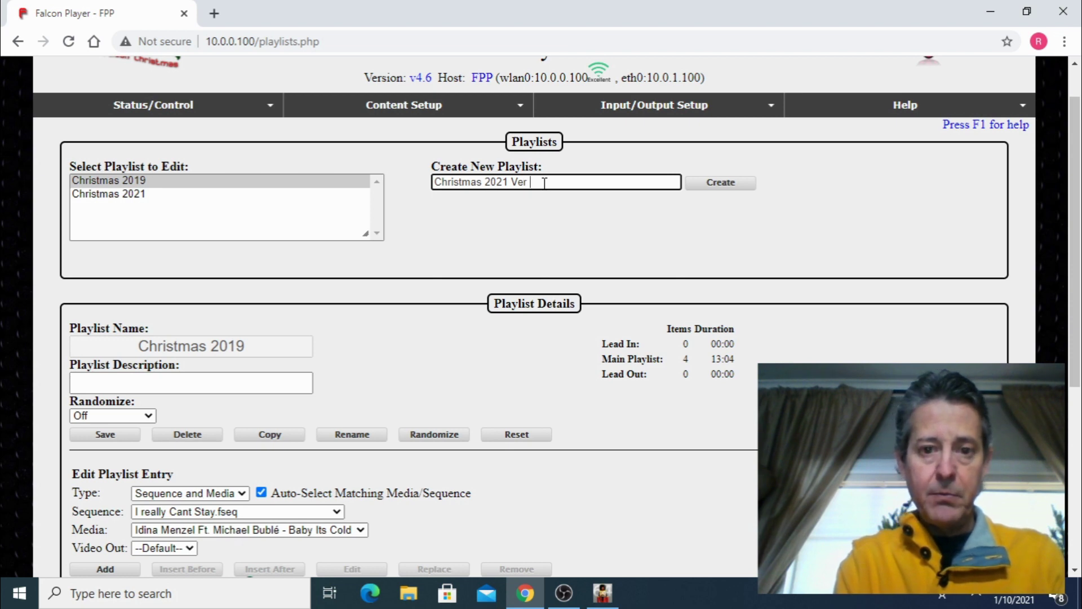
text(B)
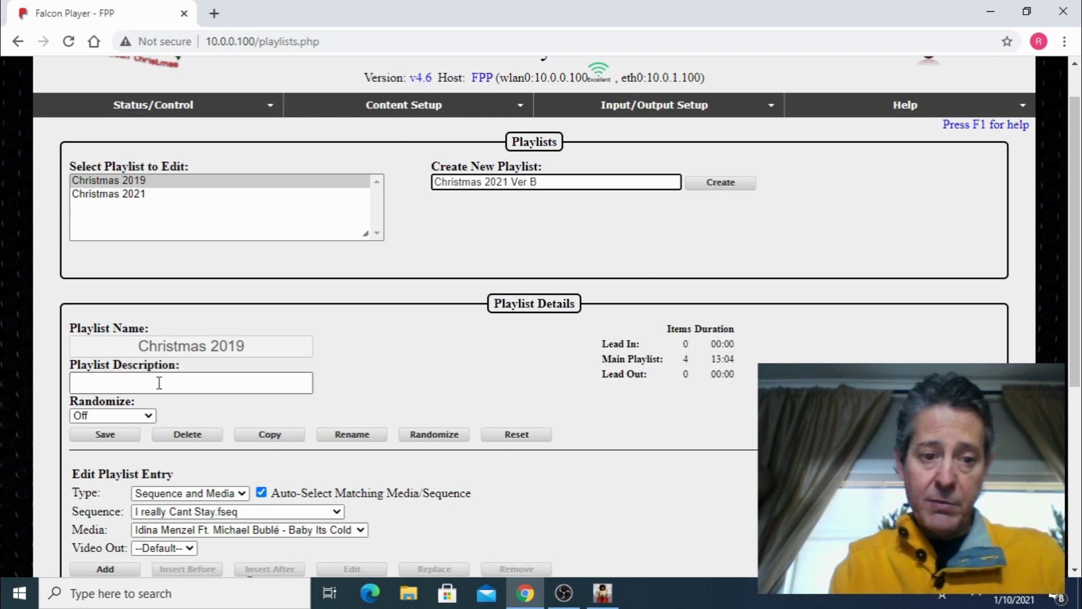
click(721, 184)
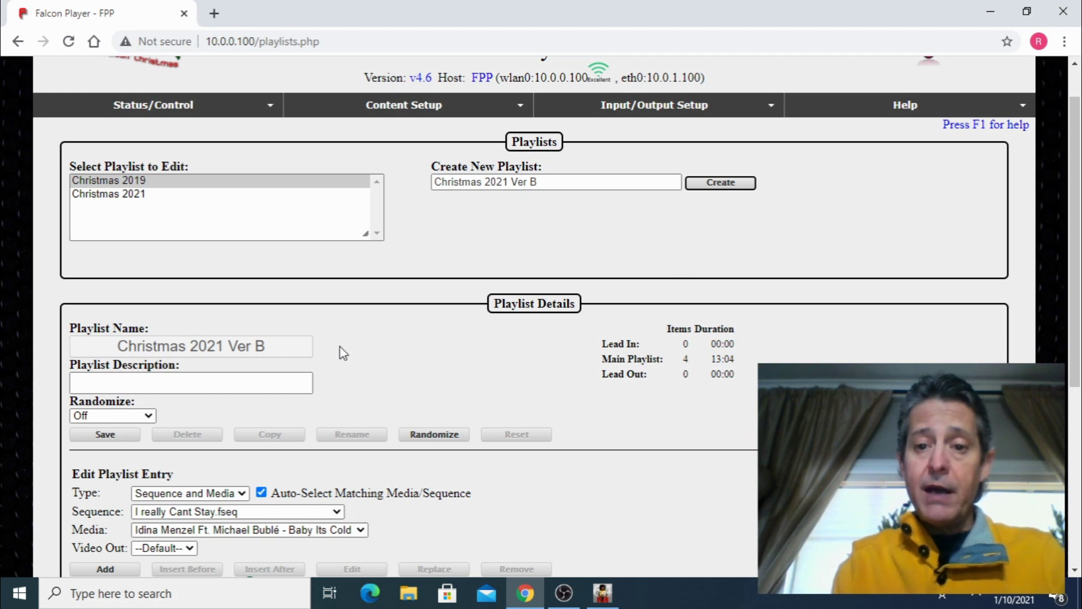
scroll(339, 346, down, 1)
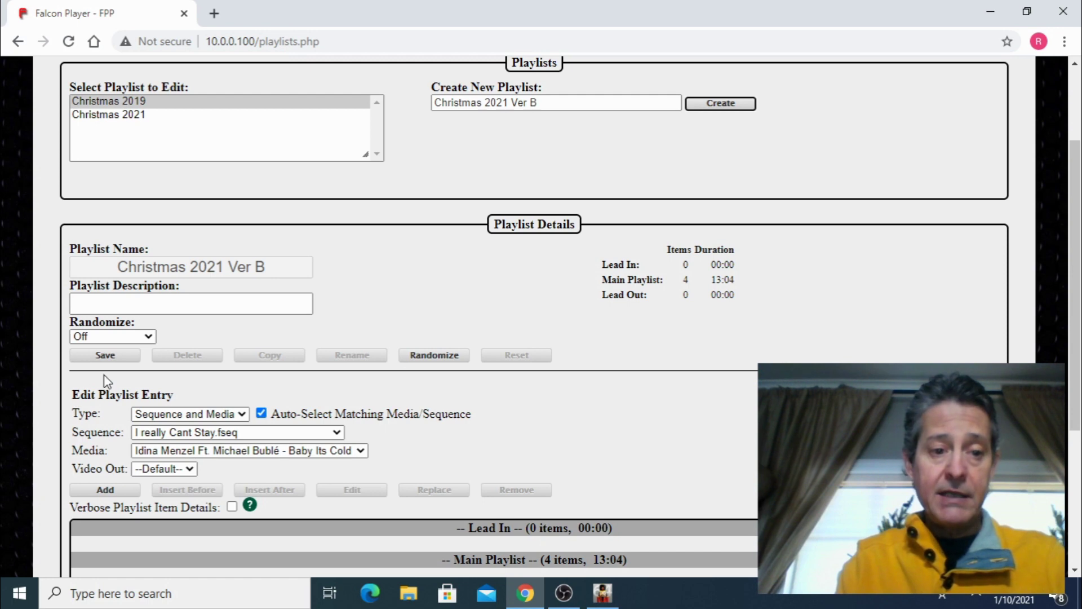
click(105, 356)
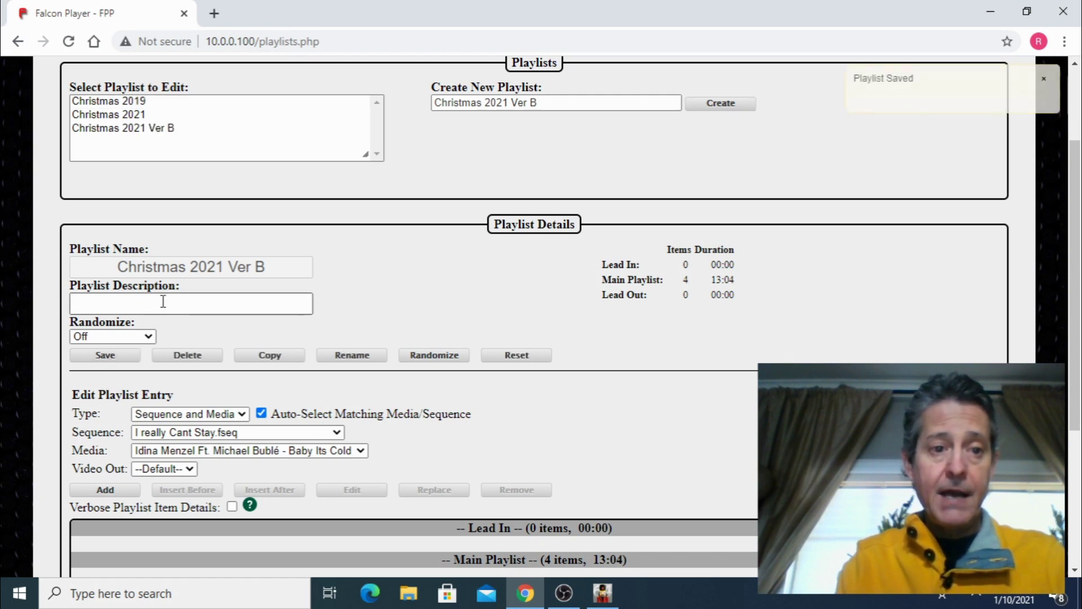
Load the Christmas 2021 Ver B playlist and add Test Sequence 1.fseq with Music upload test.mp3 to its Main Playlist
click(144, 129)
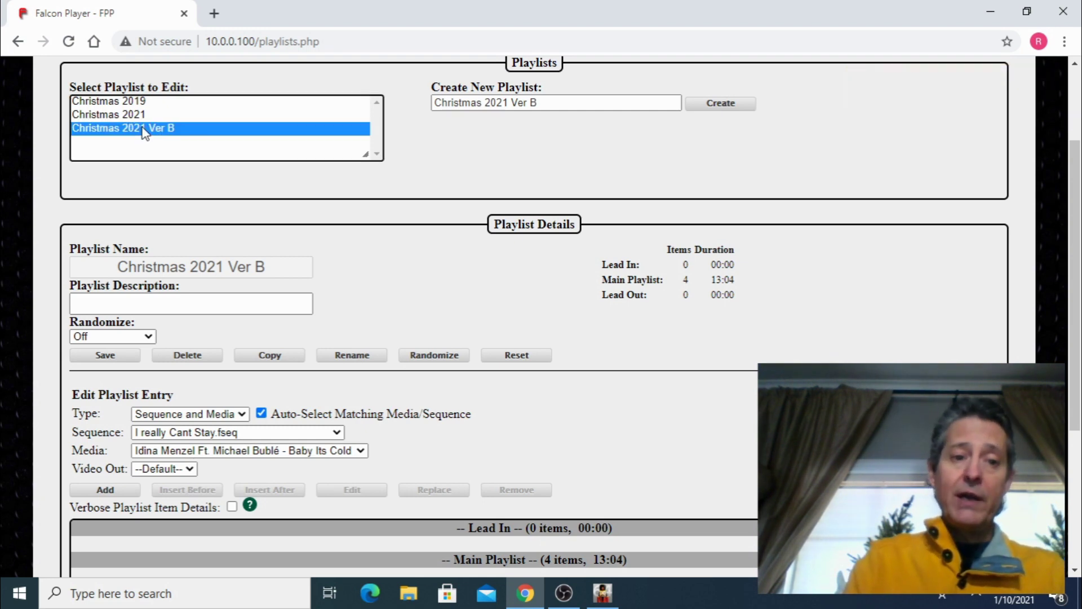
scroll(143, 129, down, 4)
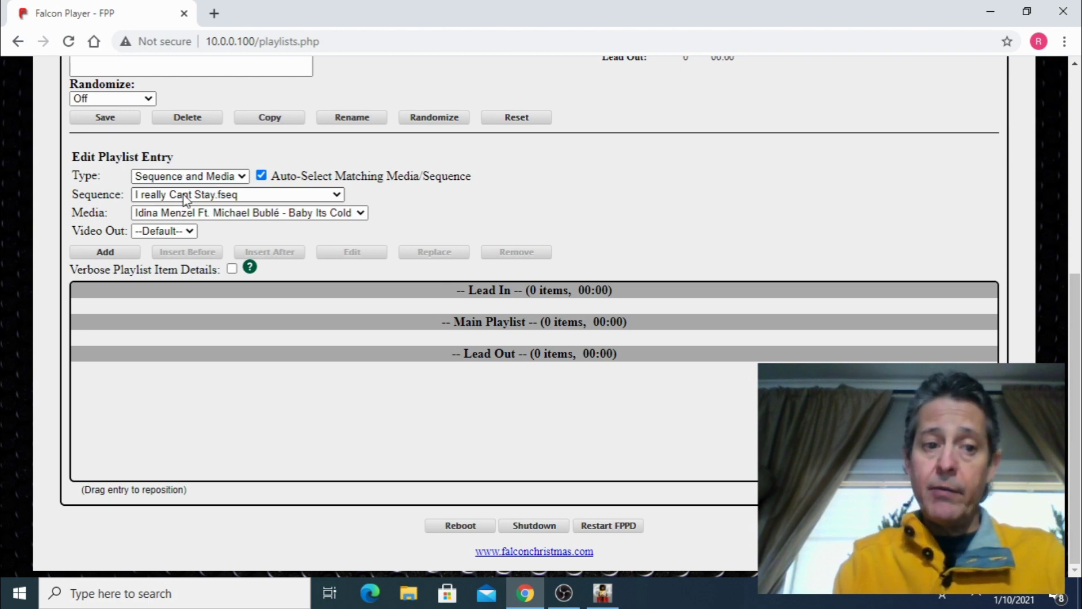
click(336, 196)
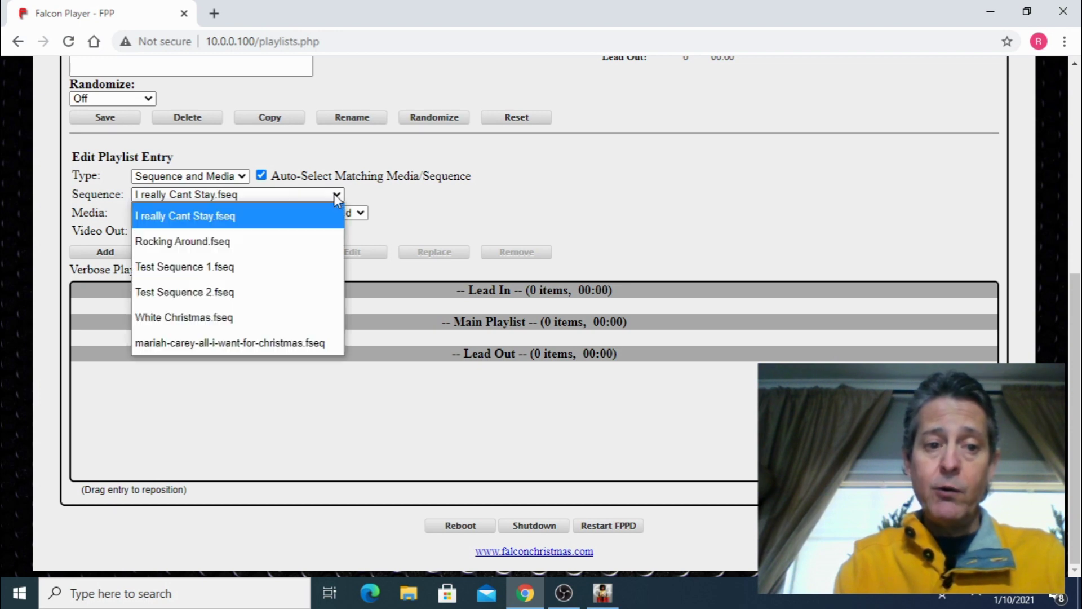
click(223, 273)
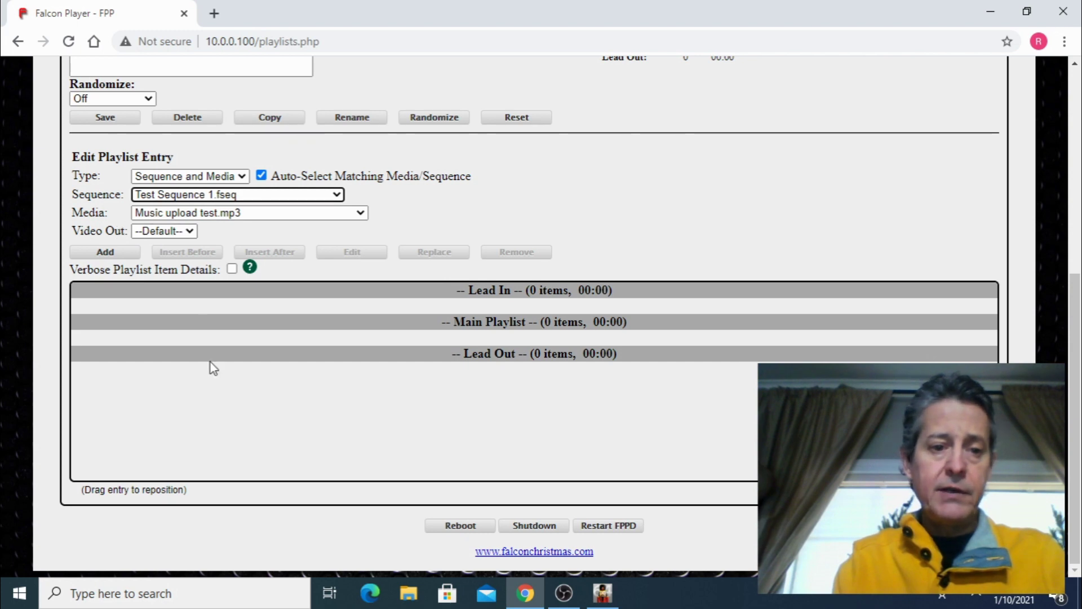
click(109, 255)
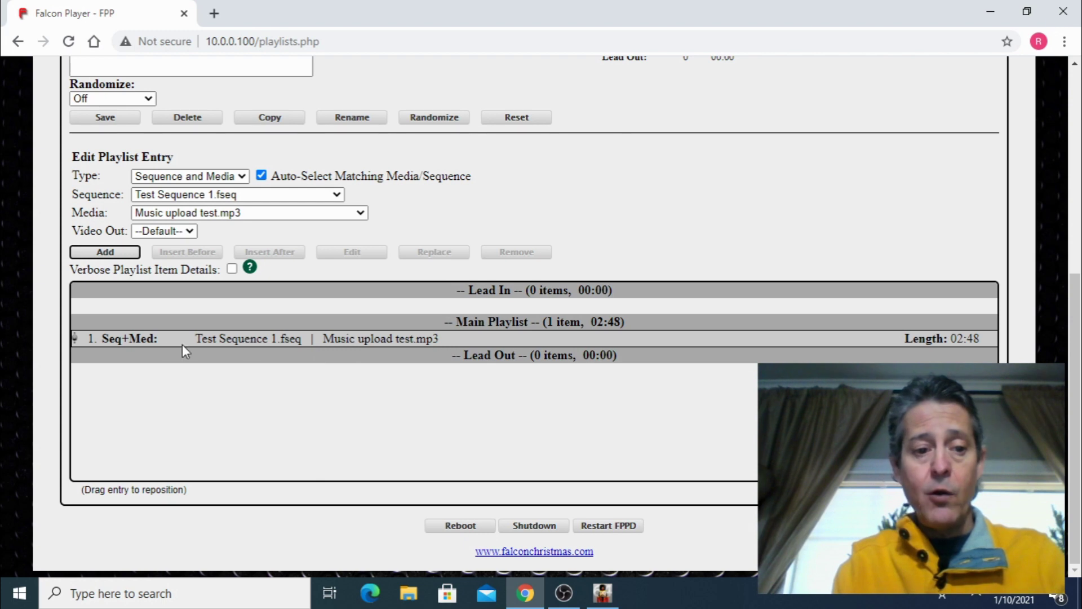
Move the Test Sequence 1 entry into the Lead In section and back to the Main Playlist
drag(112, 340, 113, 310)
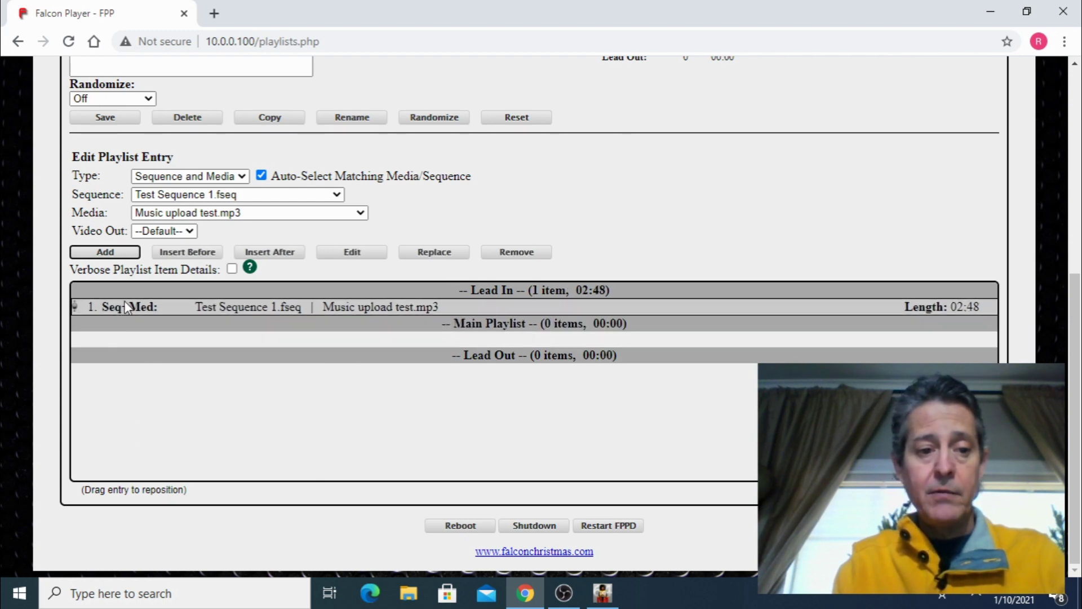
drag(124, 308, 120, 349)
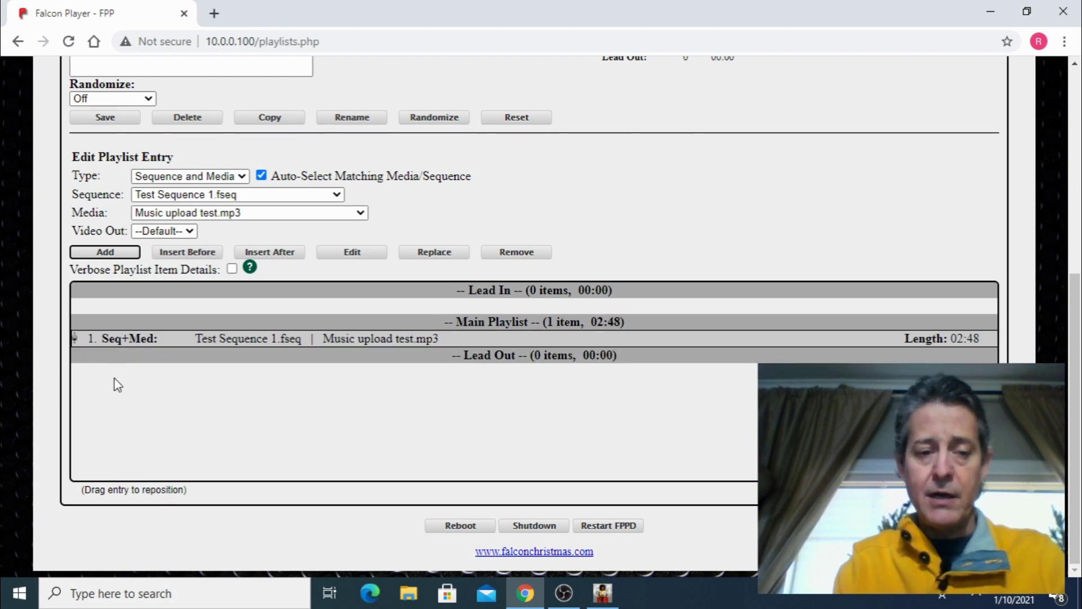
Add Test Sequence 2.fseq with Music upload test.mp3 to the Main Playlist
click(336, 195)
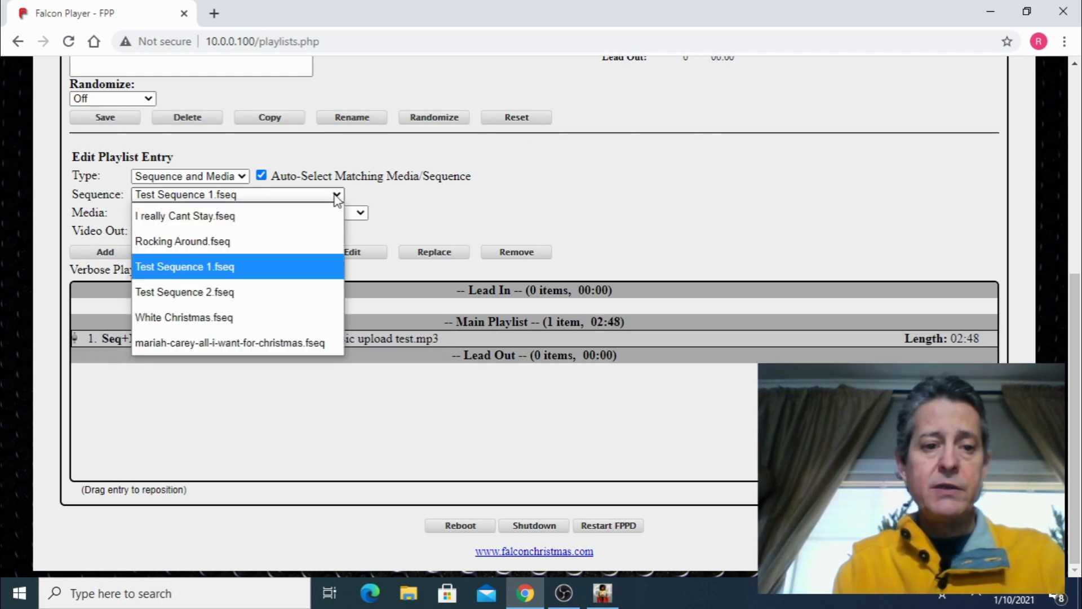
click(253, 303)
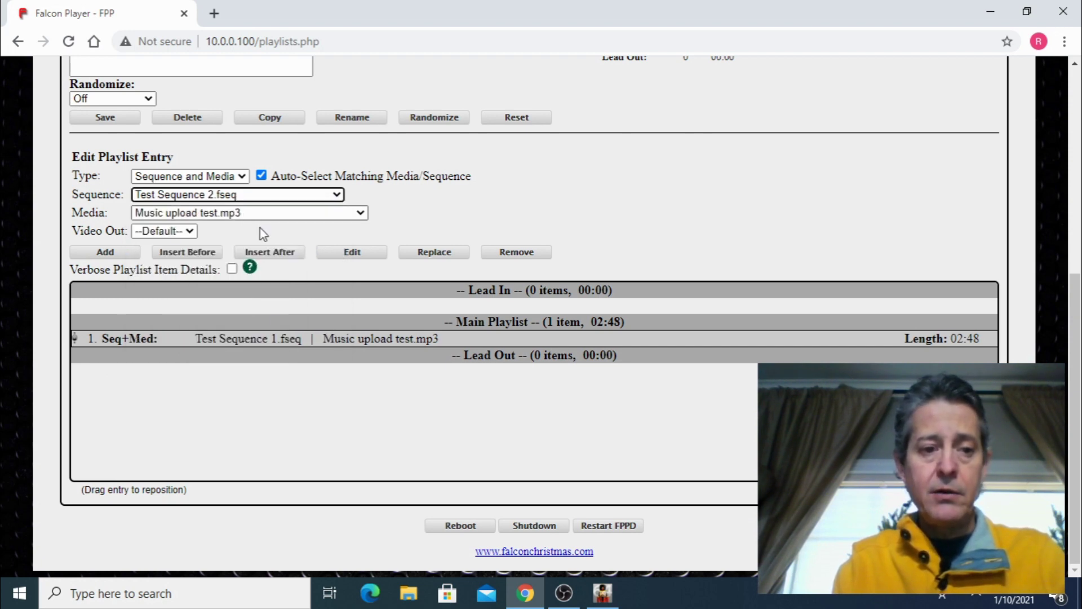
click(111, 255)
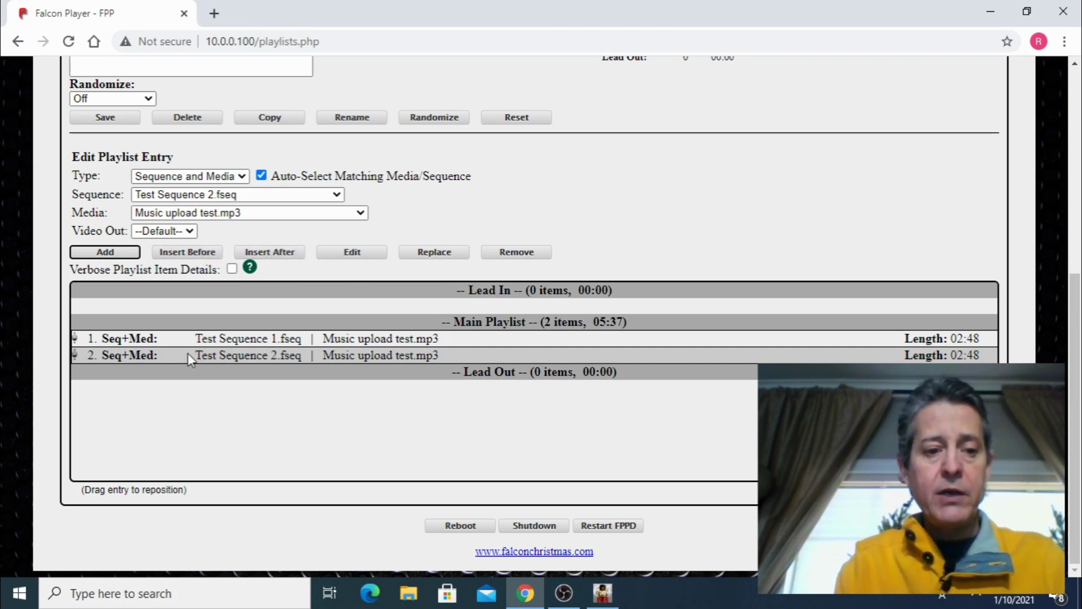
Move the Test Sequence 2 entry above Test Sequence 1 and save the playlist
mouse_move(187, 353)
mouse_down()
mouse_move(189, 337)
mouse_move(182, 351)
mouse_up()
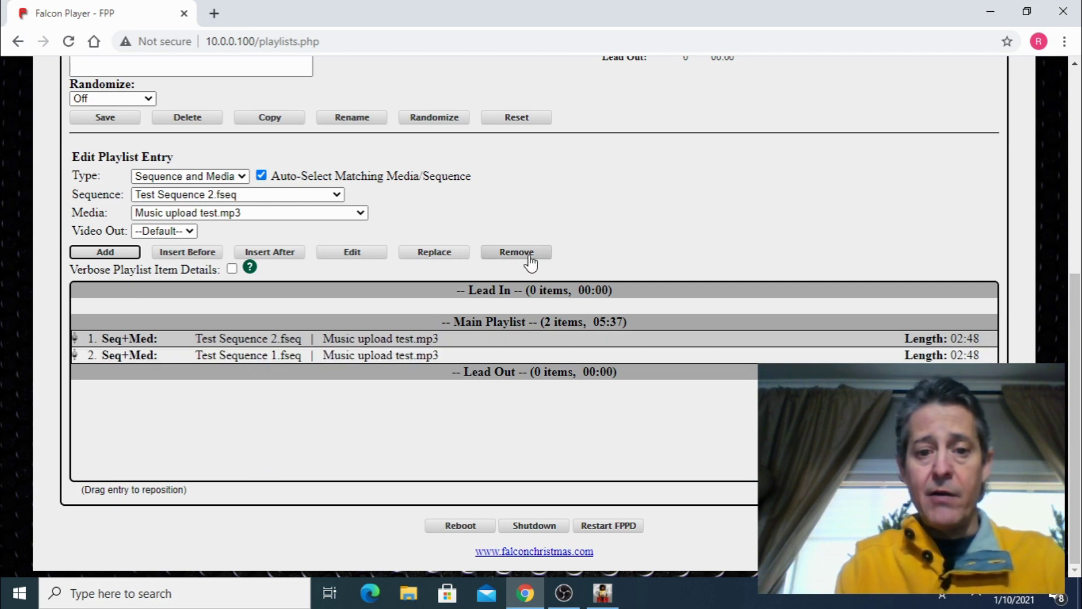
scroll(631, 239, up, 2)
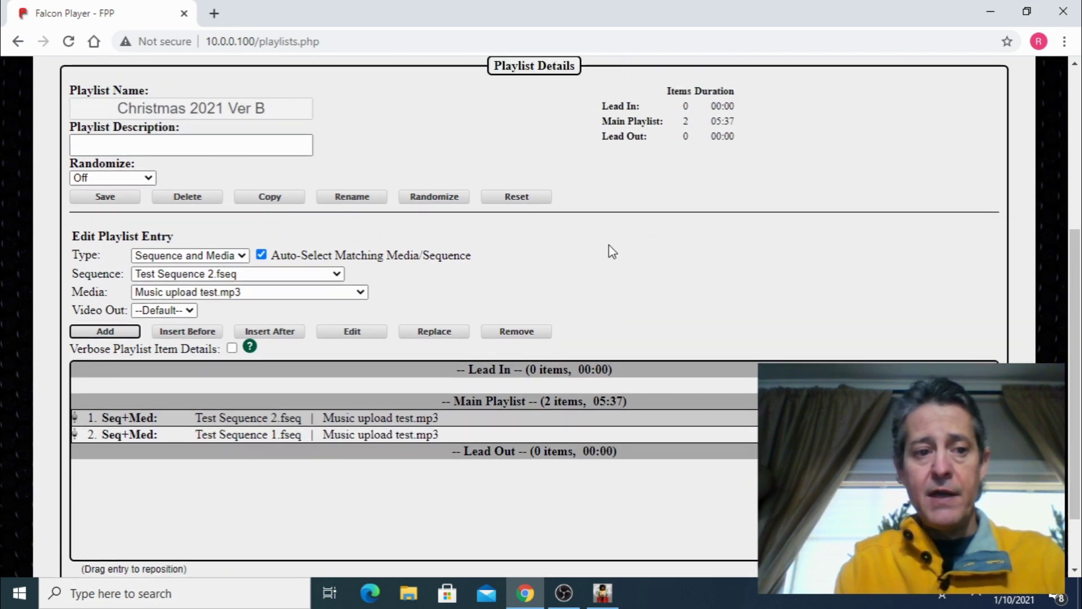
click(109, 200)
scroll(110, 201, down, 2)
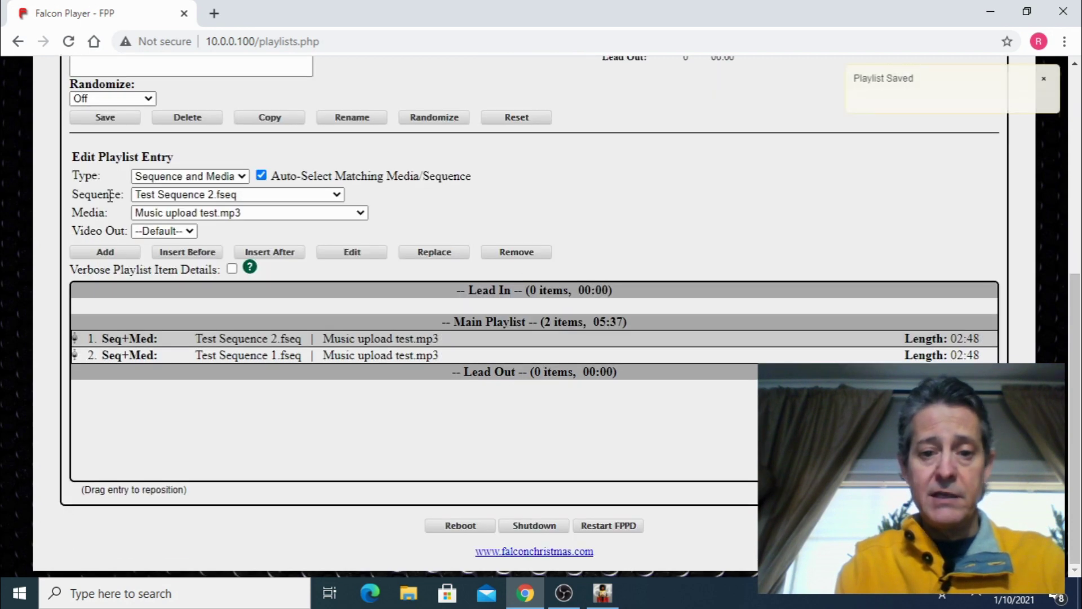
Load the Christmas 2019 playlist and examine its entries, then reload Christmas 2021 Ver B to check its saved entries
scroll(264, 364, up, 2)
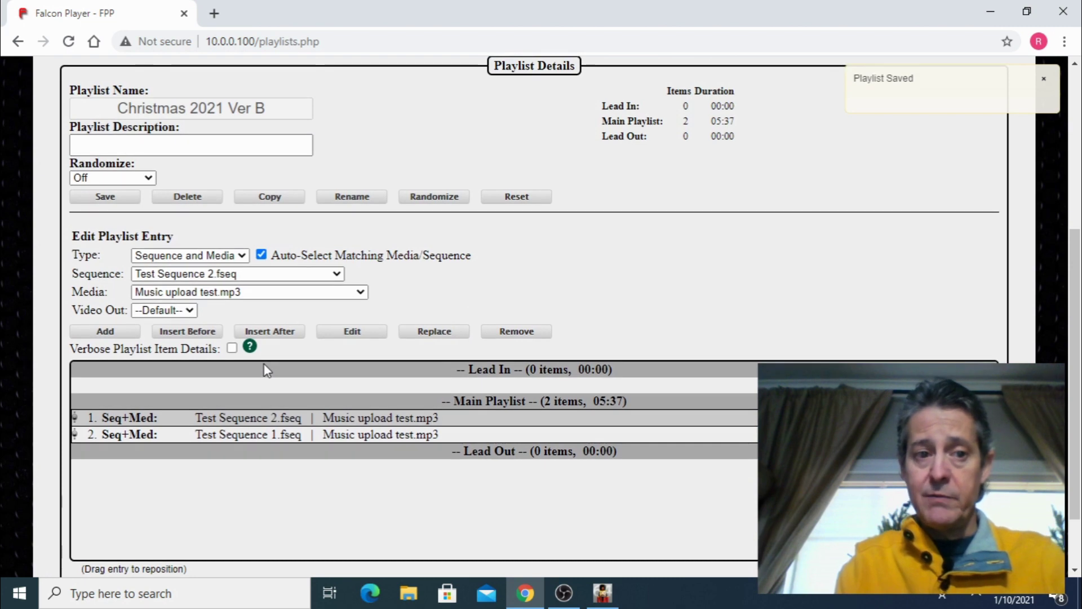
scroll(434, 304, up, 4)
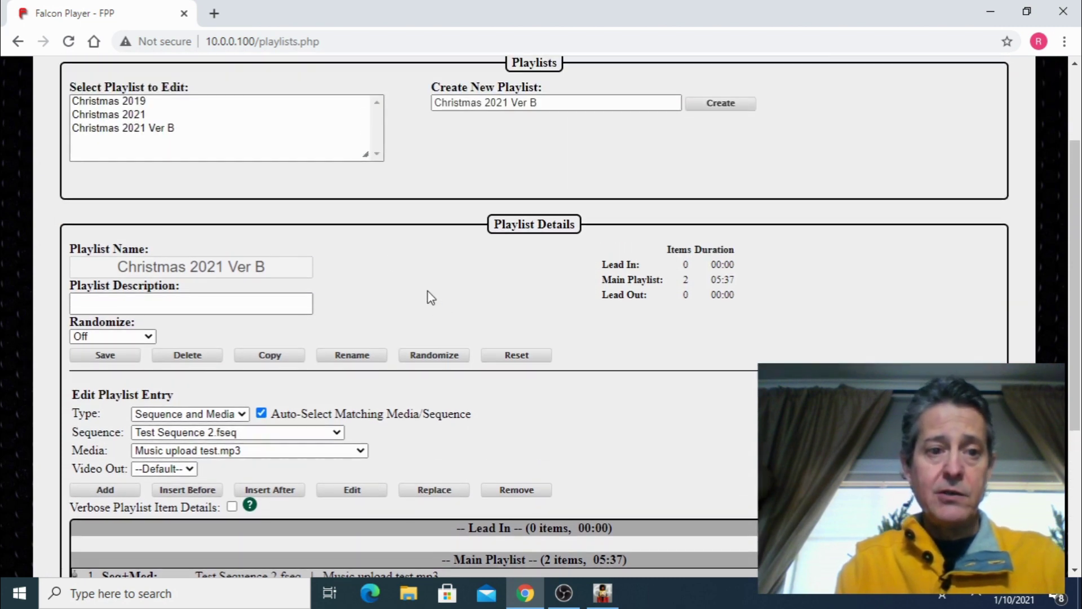
click(135, 193)
scroll(135, 193, down, 5)
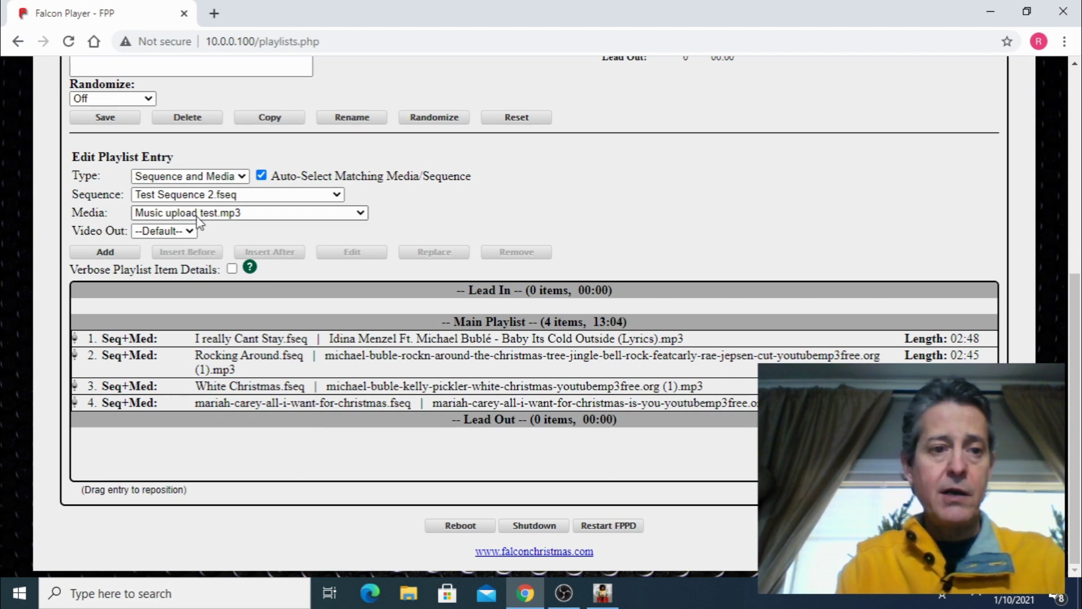
scroll(197, 219, up, 3)
scroll(195, 211, up, 1)
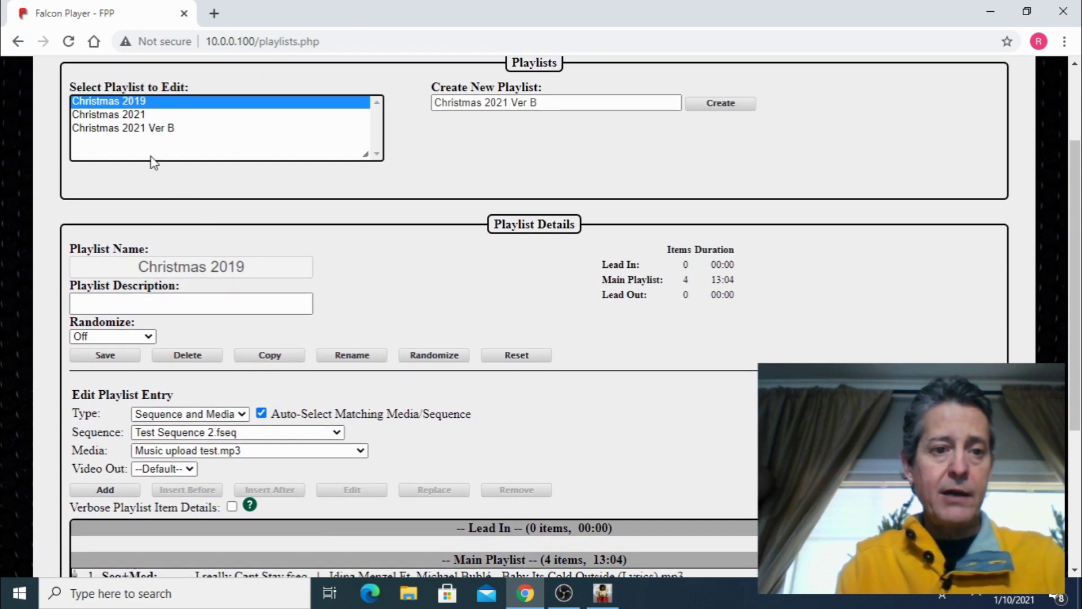
click(134, 128)
scroll(134, 134, down, 4)
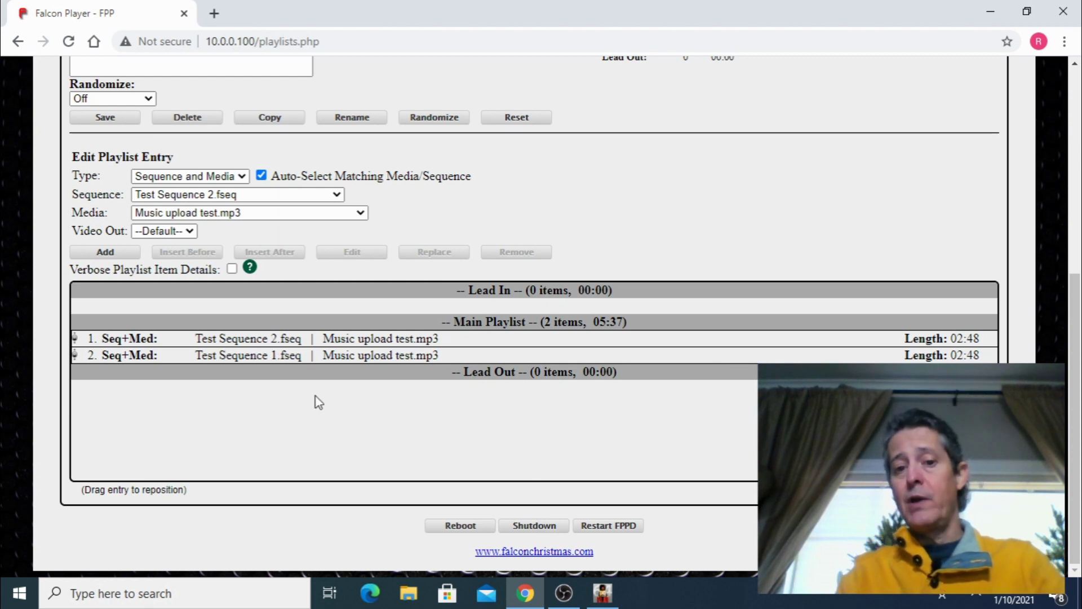
Open the Scheduler page to review the existing schedule line's dates, playlist and run times
scroll(318, 401, up, 1)
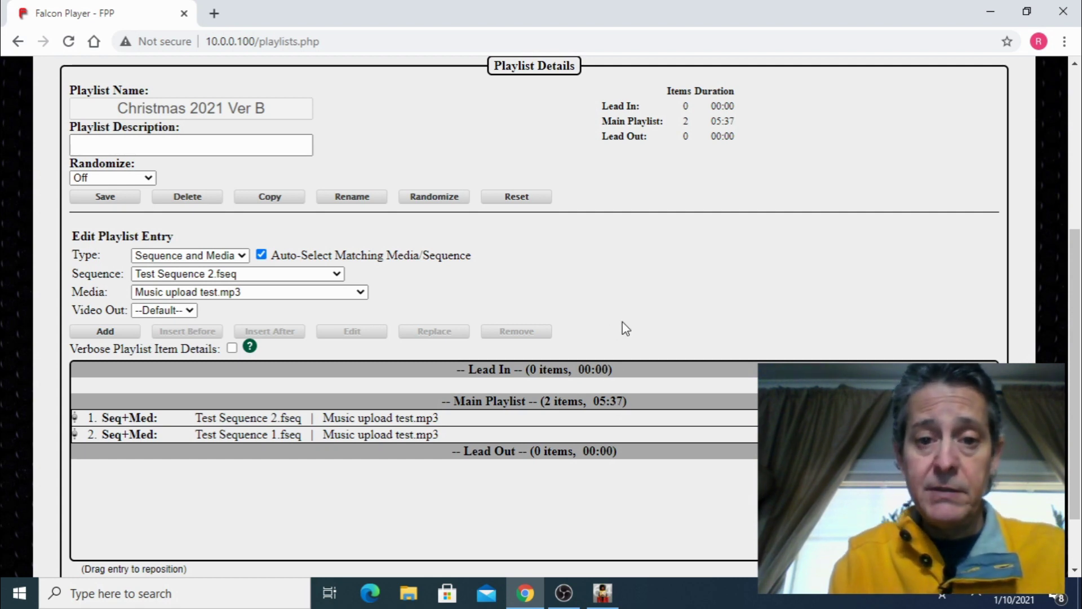
scroll(620, 321, up, 1)
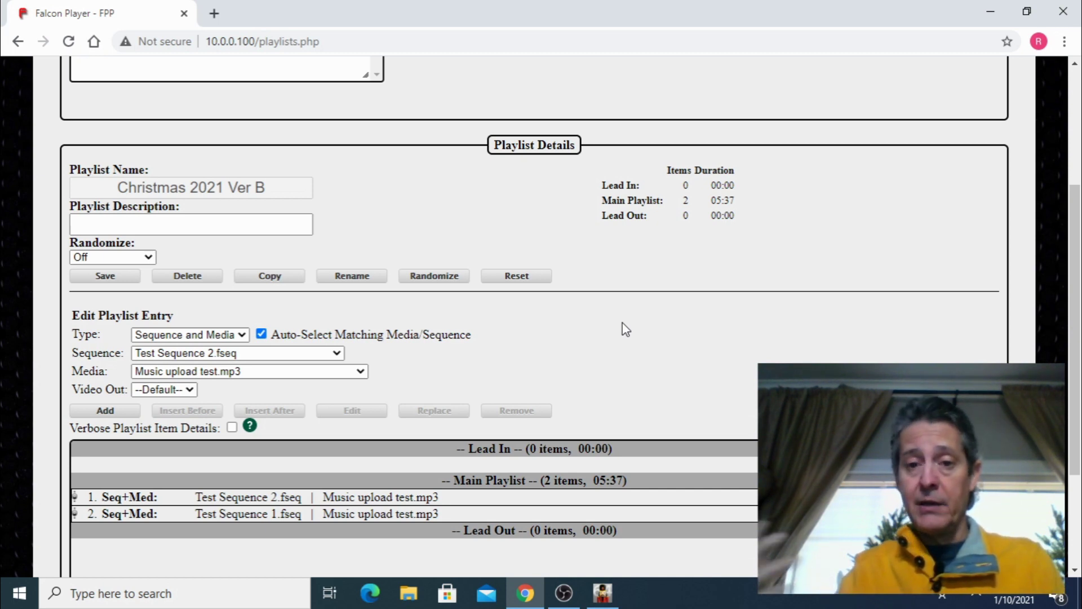
scroll(539, 260, up, 4)
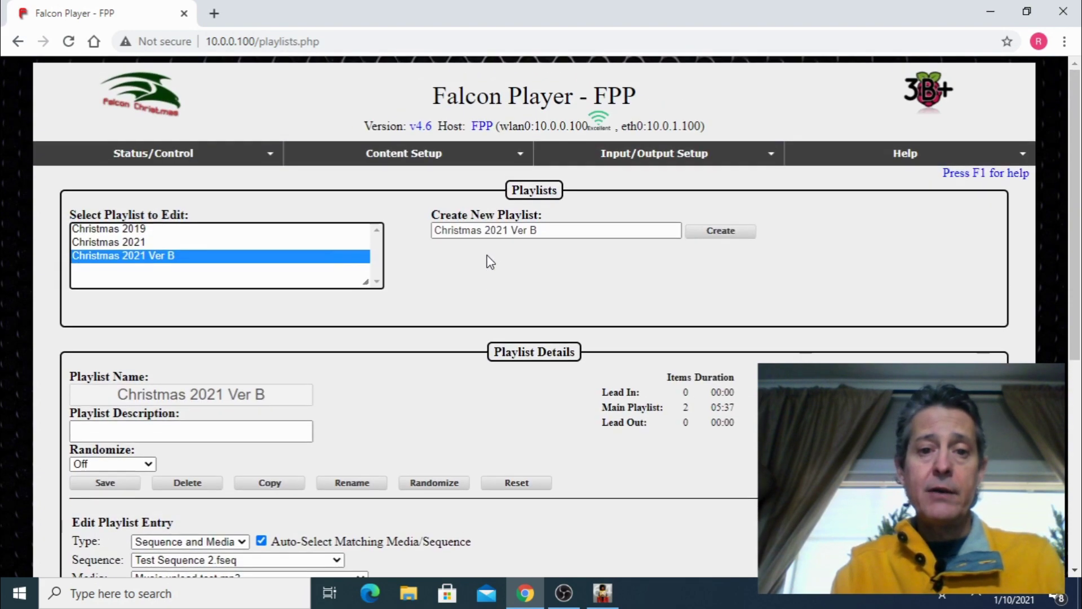
click(438, 160)
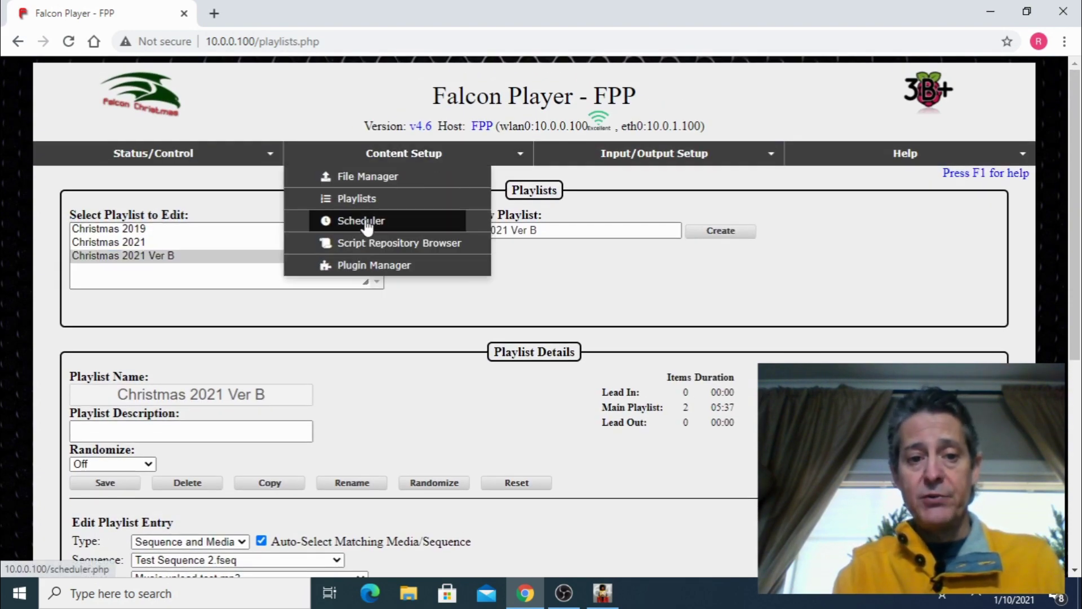
click(367, 224)
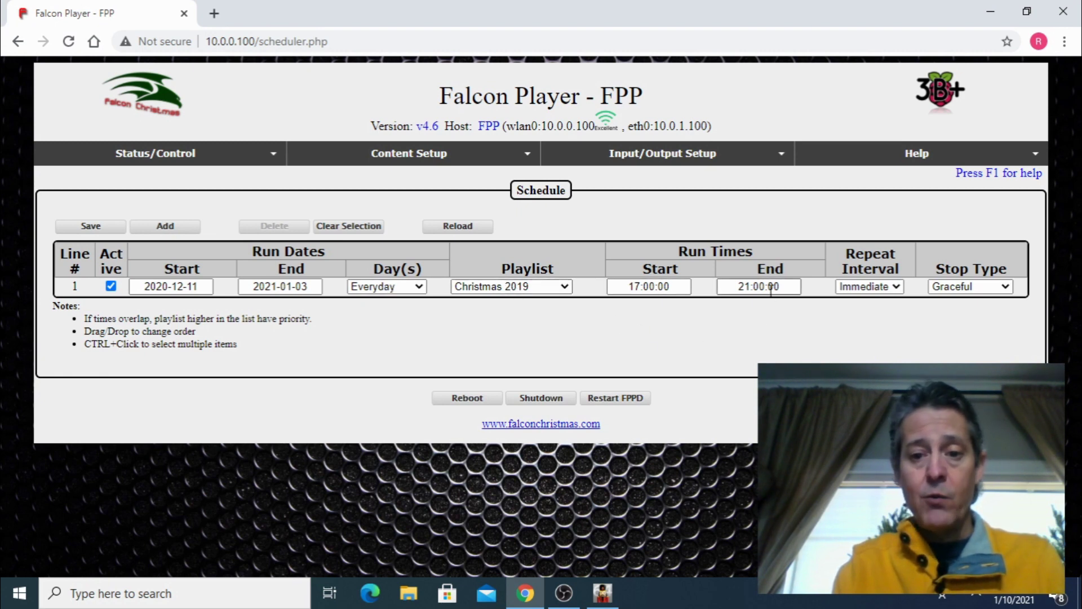
Set the Christmas 2019 schedule line's repeat interval to None and its stop type to Graceful
click(869, 290)
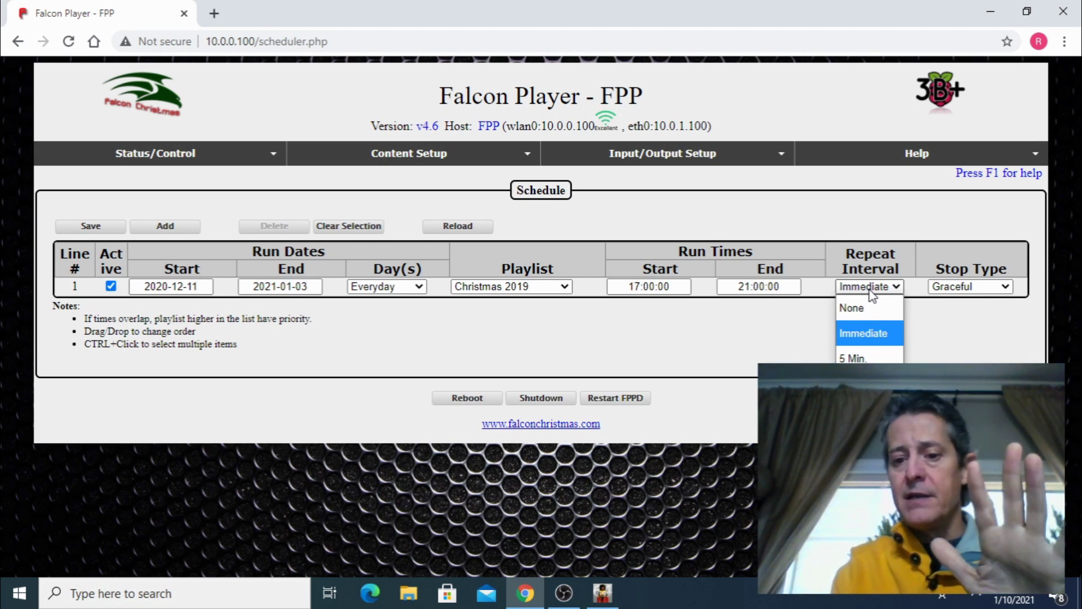
click(871, 306)
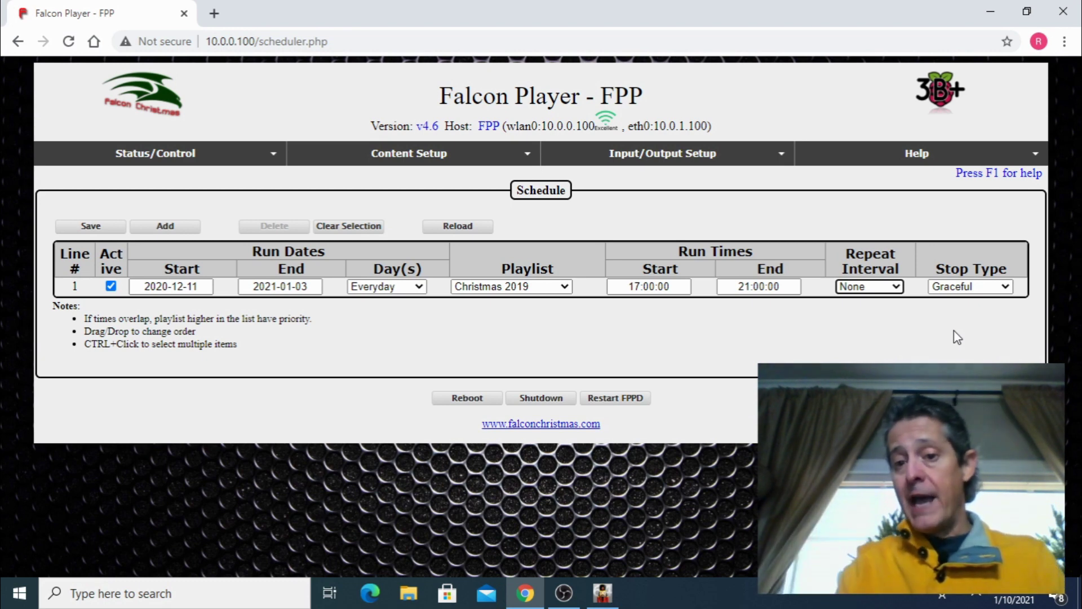
click(966, 286)
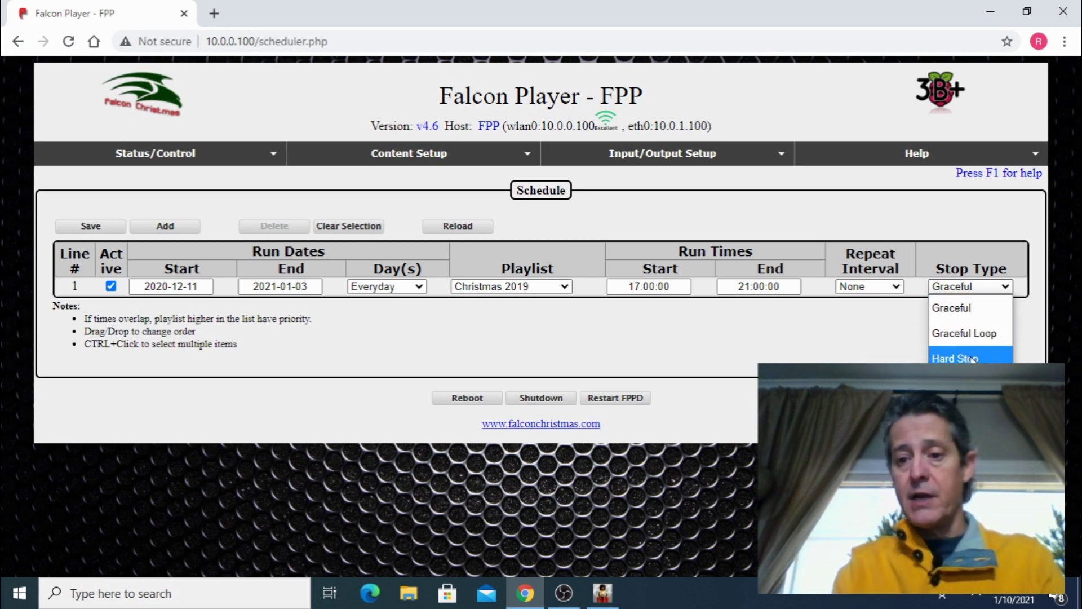
click(958, 318)
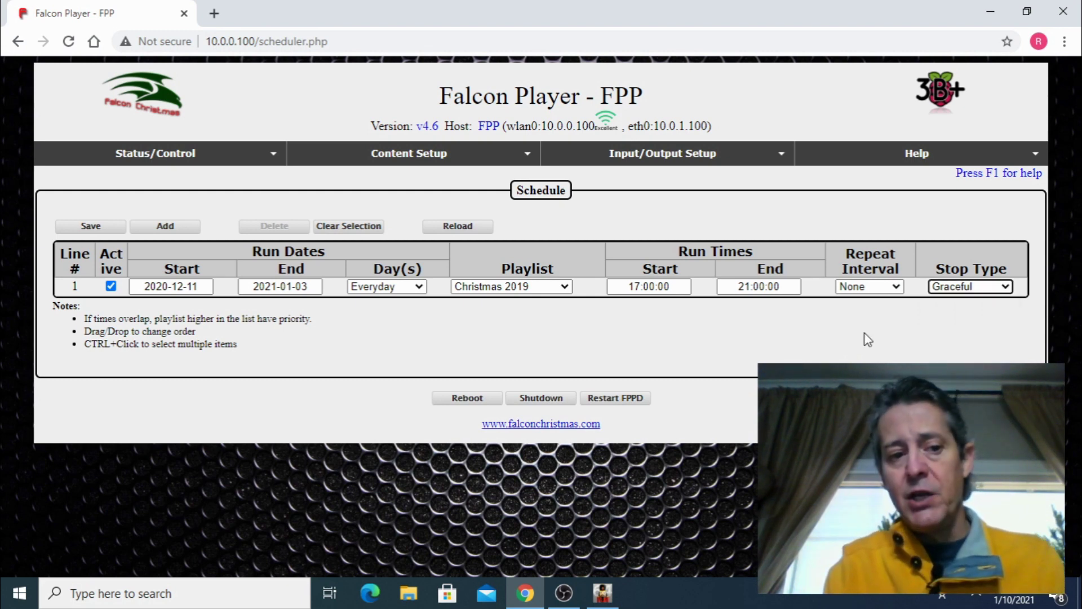
Add a second schedule line and set its run start date to 2021-12-01
click(165, 226)
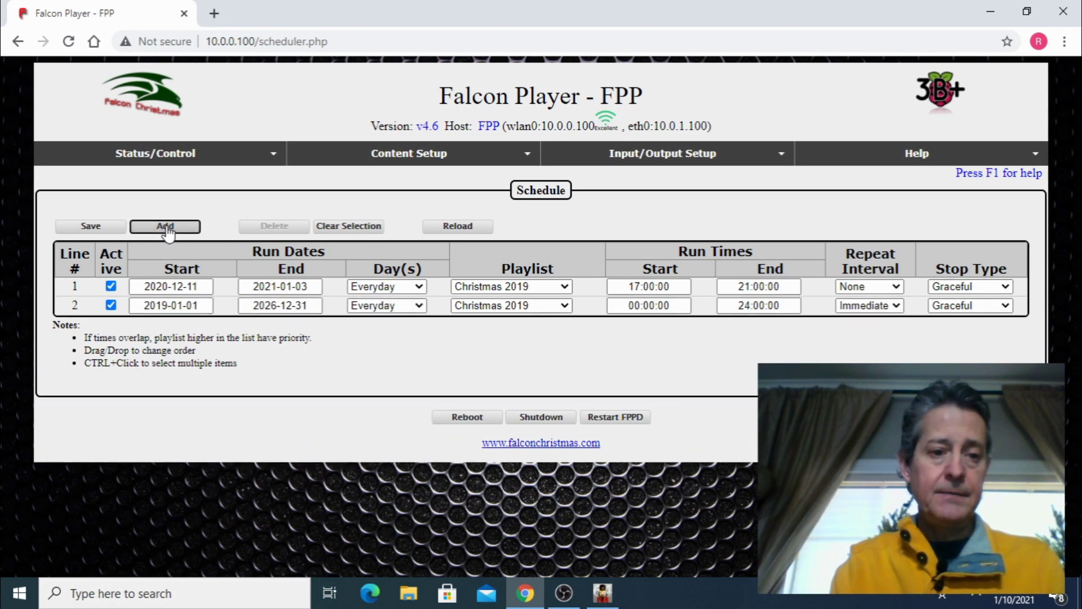
click(192, 307)
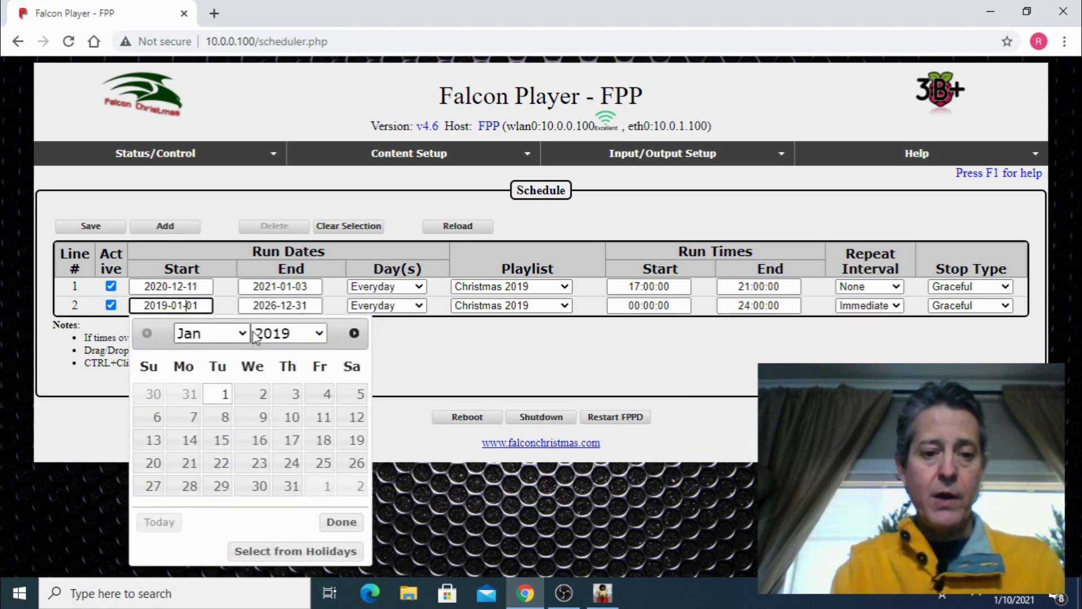
click(354, 333)
click(289, 333)
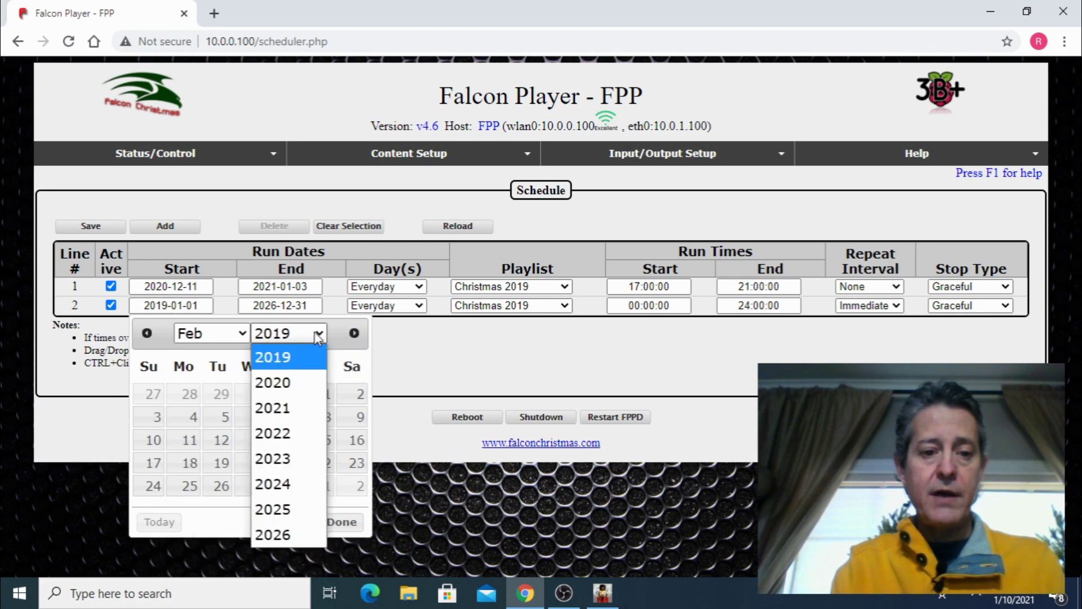
click(276, 407)
click(212, 333)
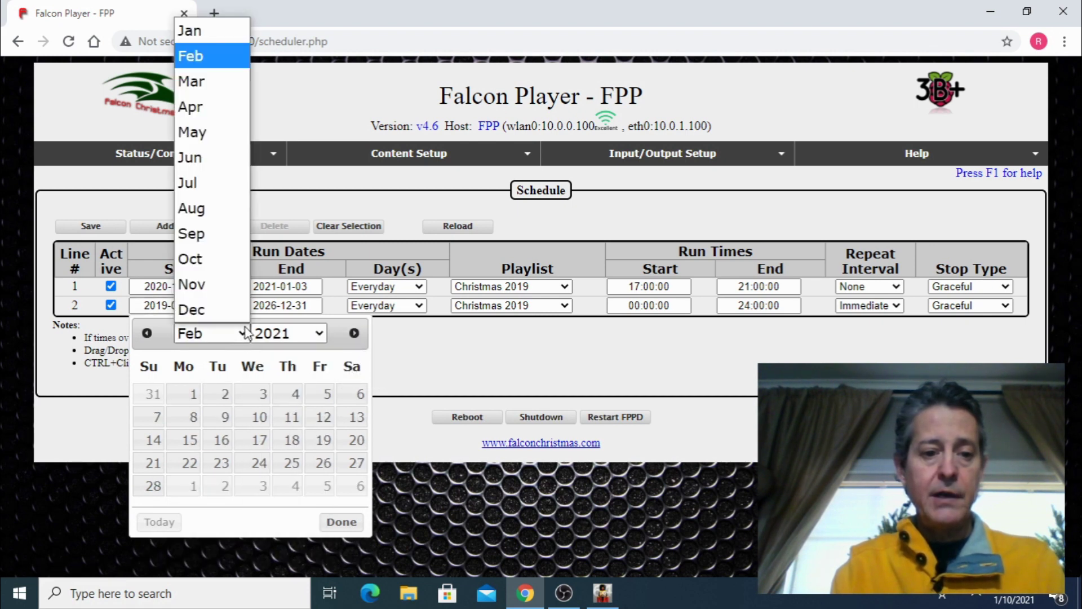
click(216, 309)
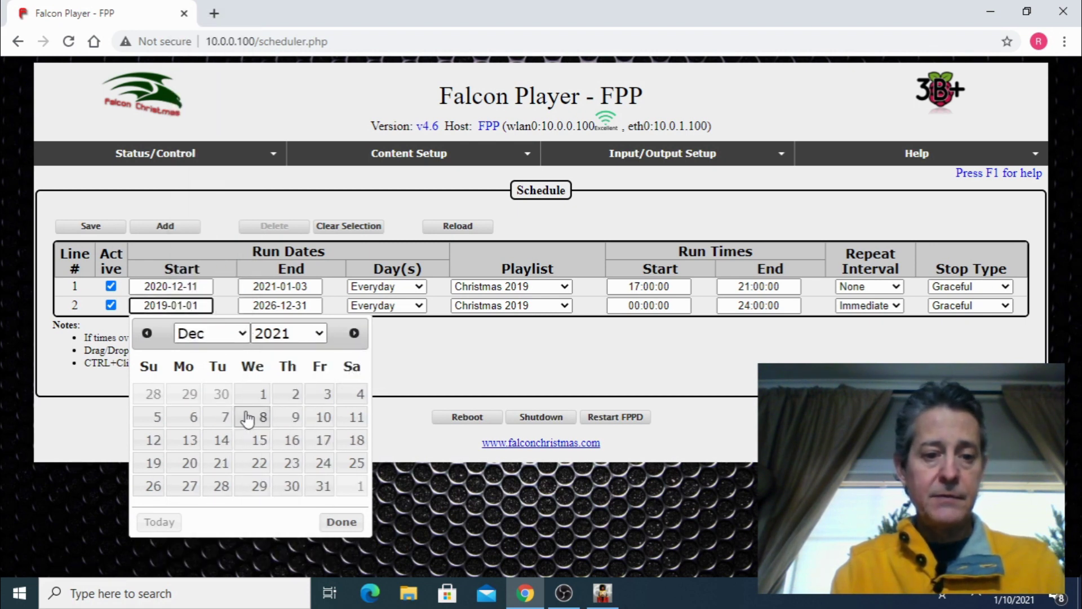
click(264, 396)
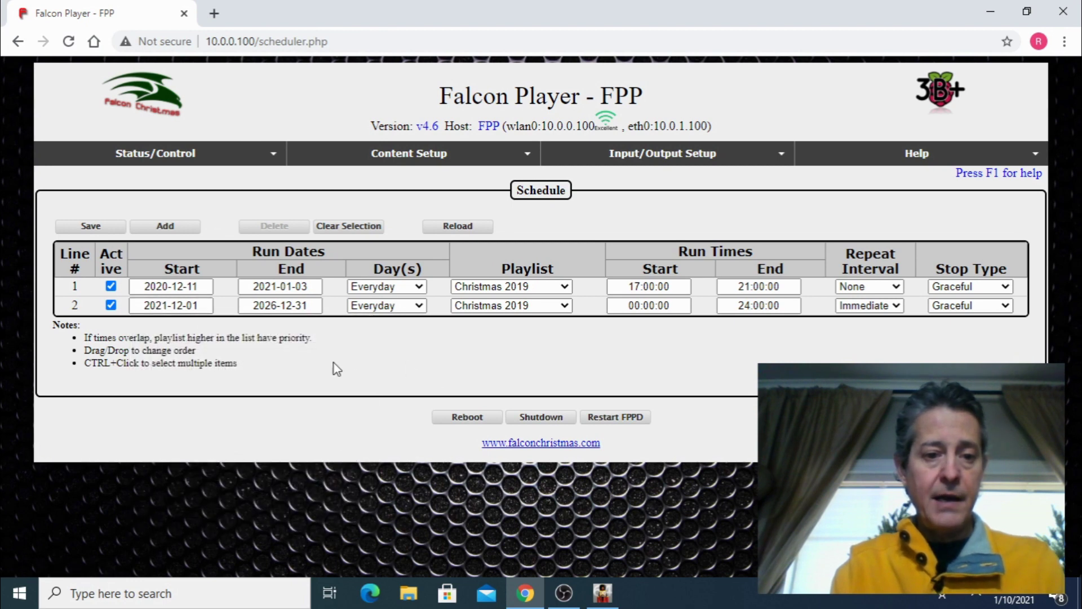
Set the second schedule line's run end date to 2022-01-03
click(305, 309)
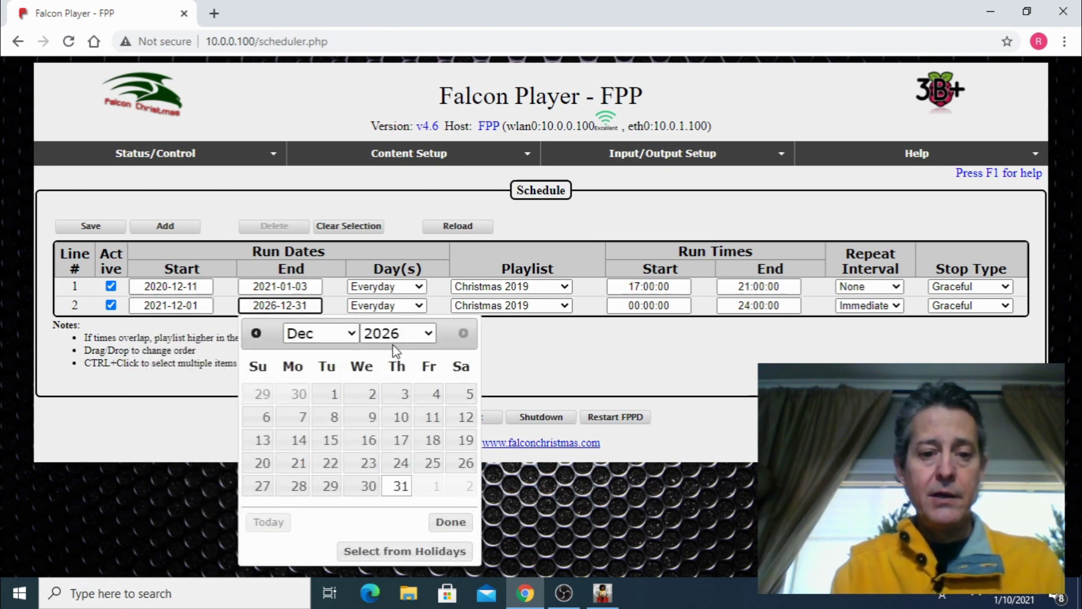
click(431, 332)
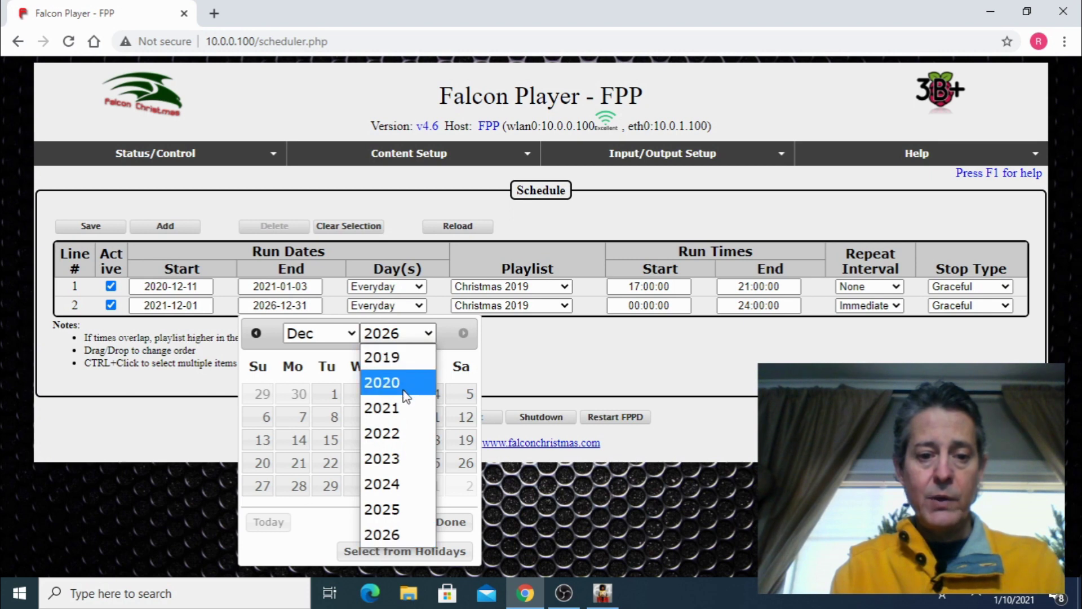
click(394, 405)
click(430, 334)
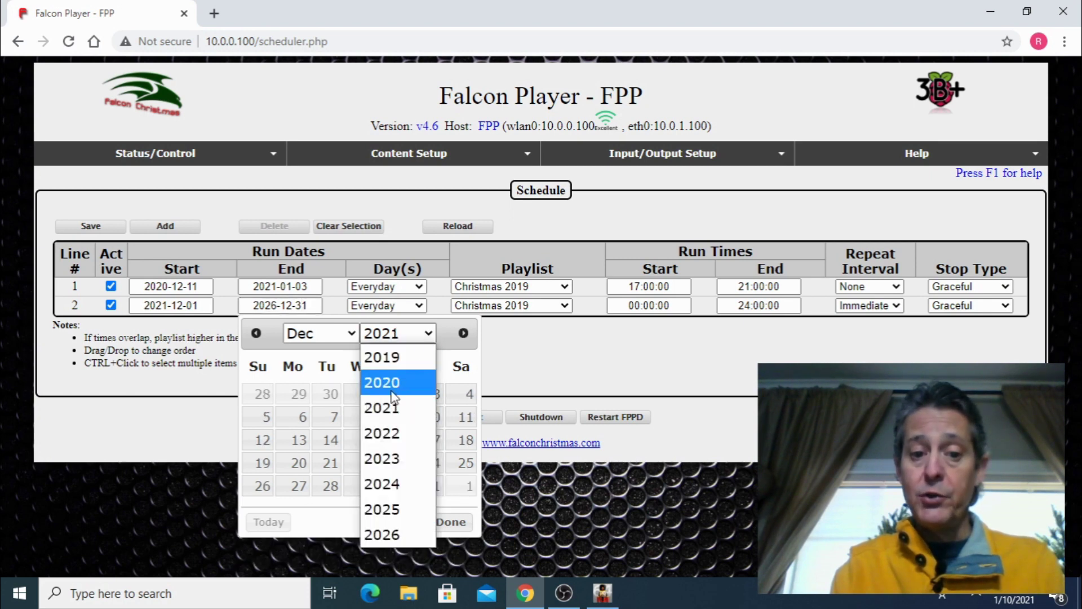
click(394, 433)
click(353, 334)
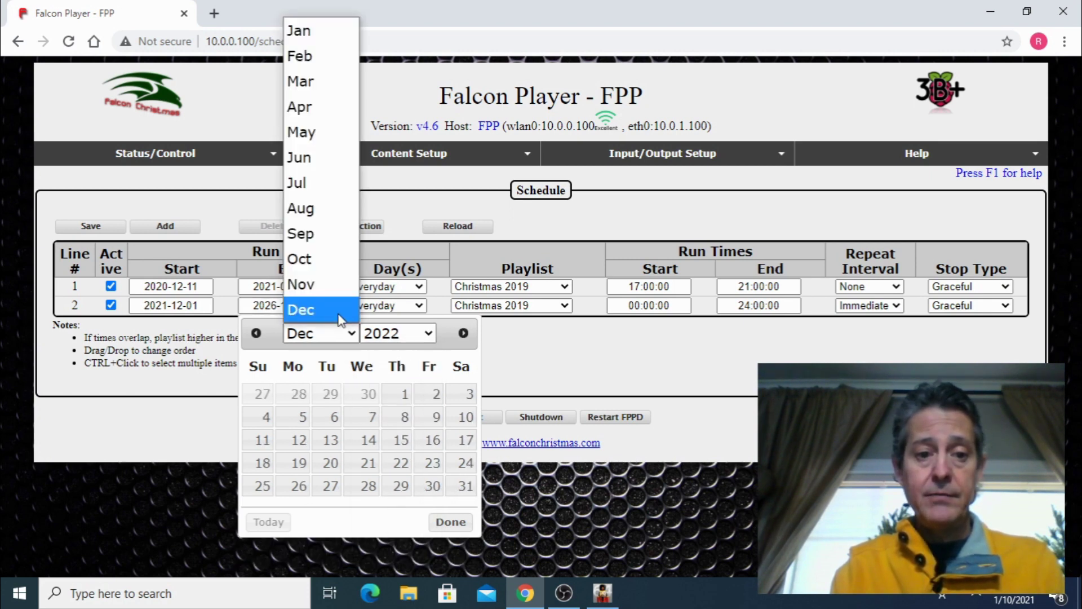
click(300, 30)
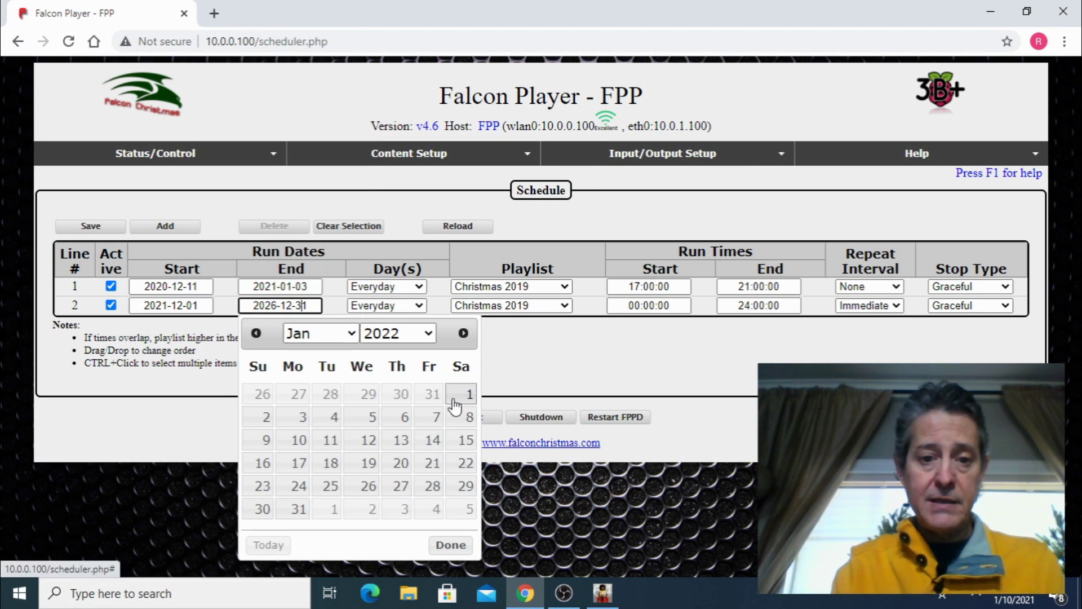
click(298, 420)
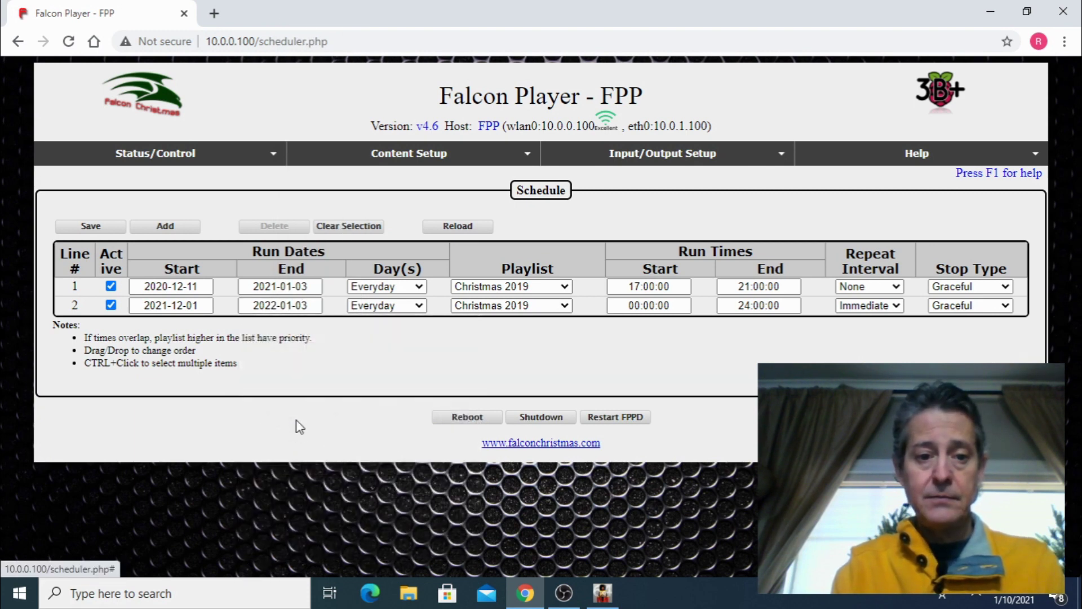
Set the second schedule line's days to Everyday and its playlist to Christmas 2021 Ver B
click(420, 307)
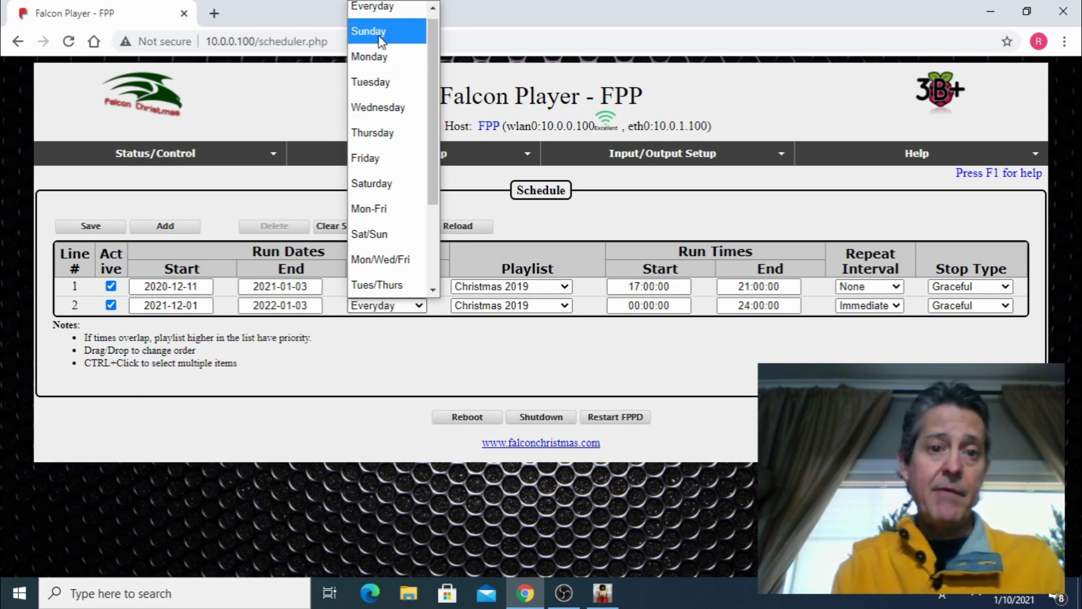
click(373, 12)
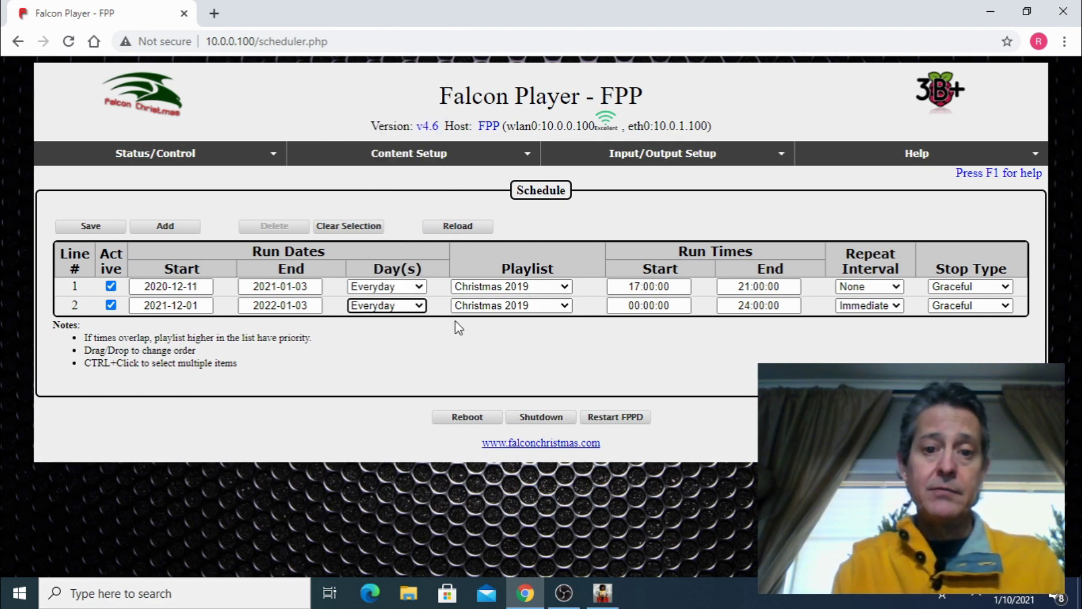
click(565, 305)
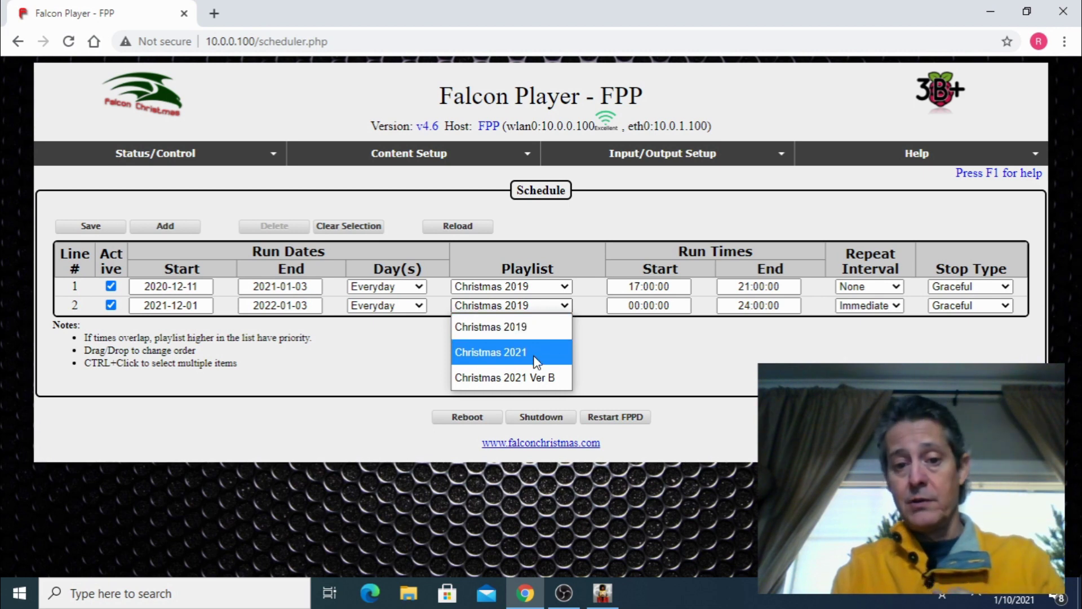
click(527, 378)
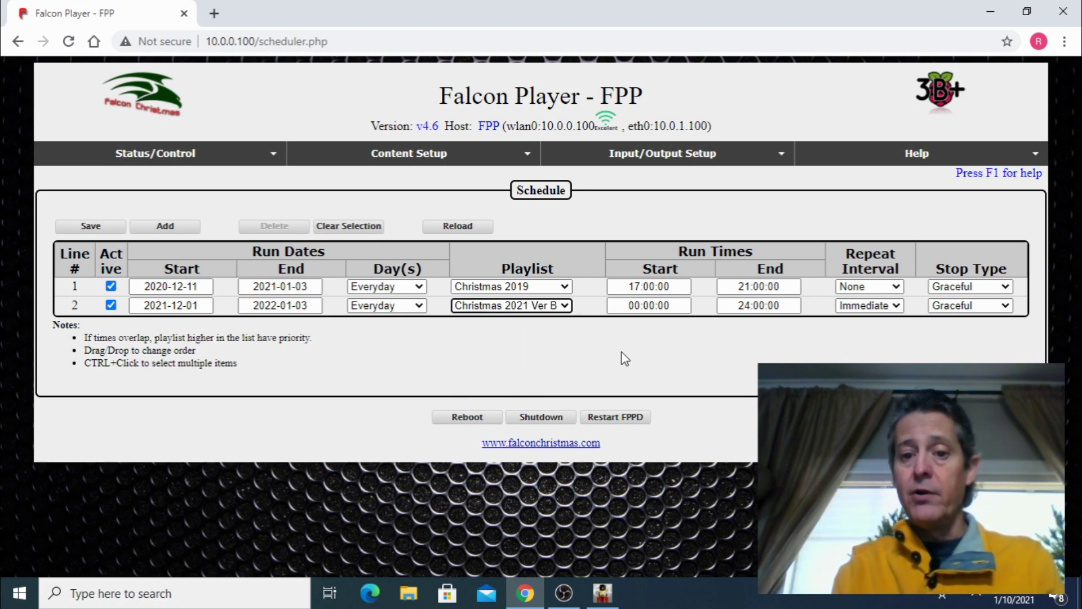
Set the second schedule line's run times to start at 17:00:00 and end at 24:00:00
click(640, 304)
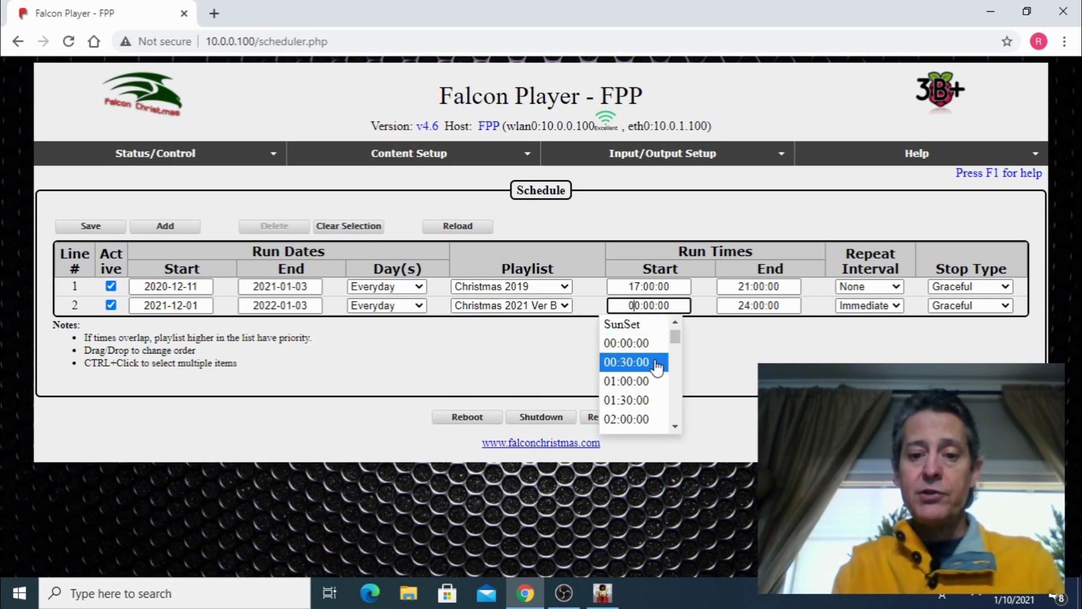
drag(674, 336, 680, 393)
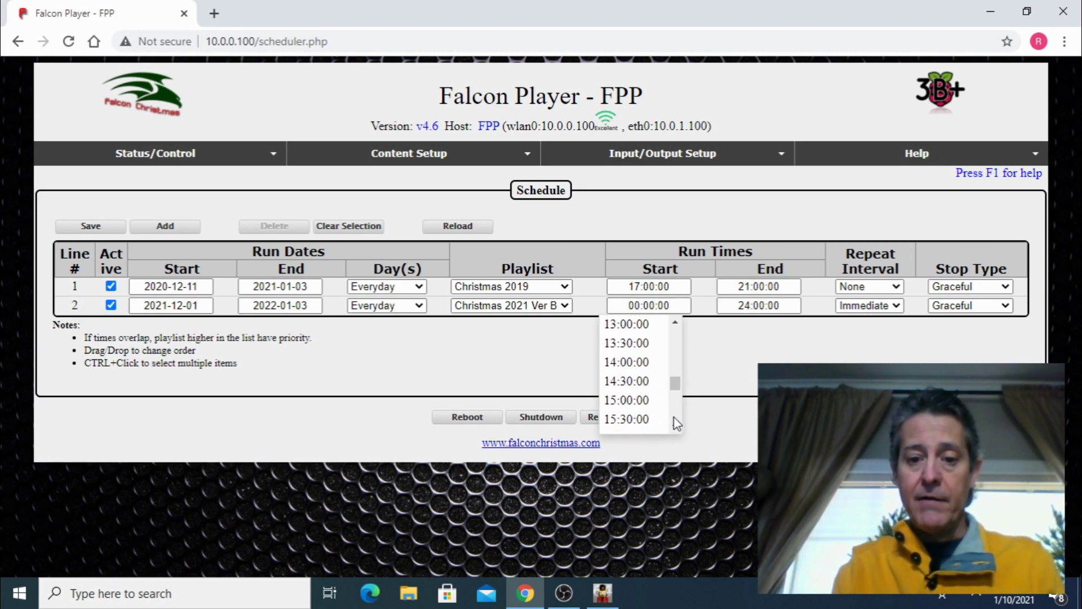
scroll(675, 422, down, 2)
click(639, 386)
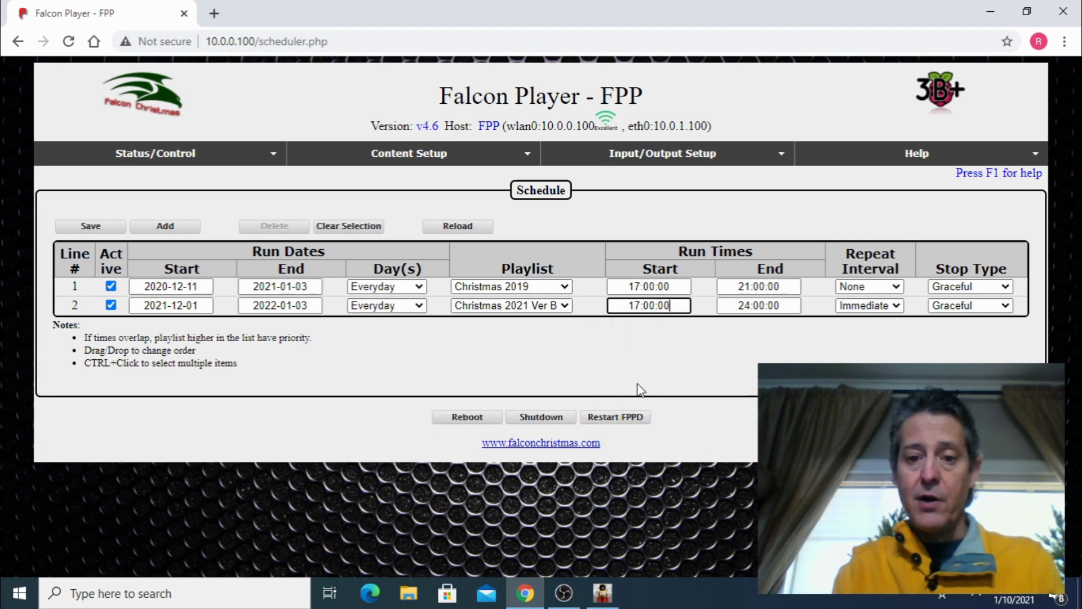
click(788, 312)
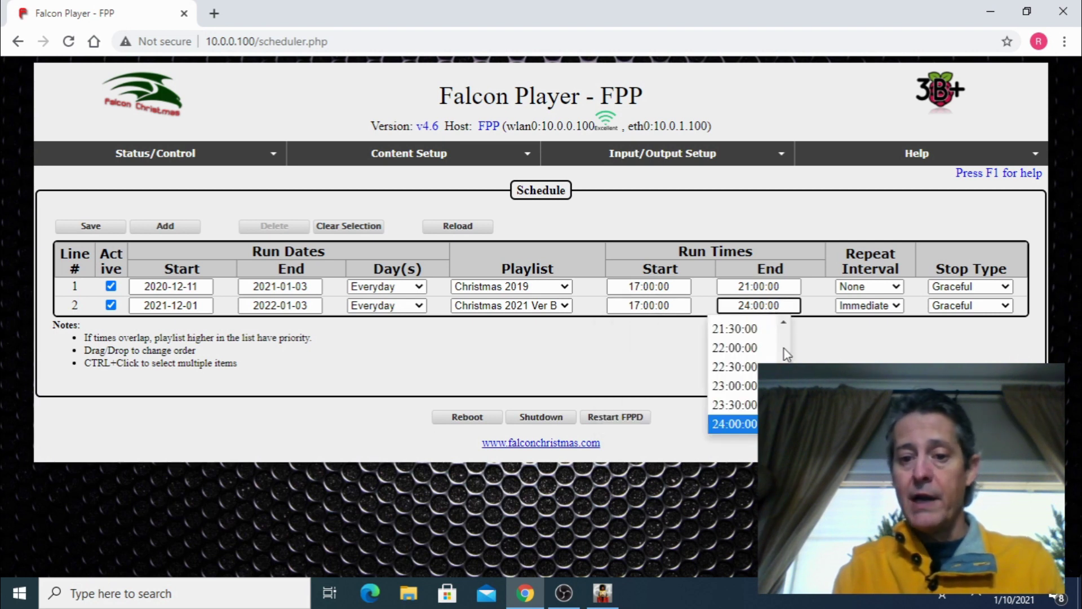
click(748, 424)
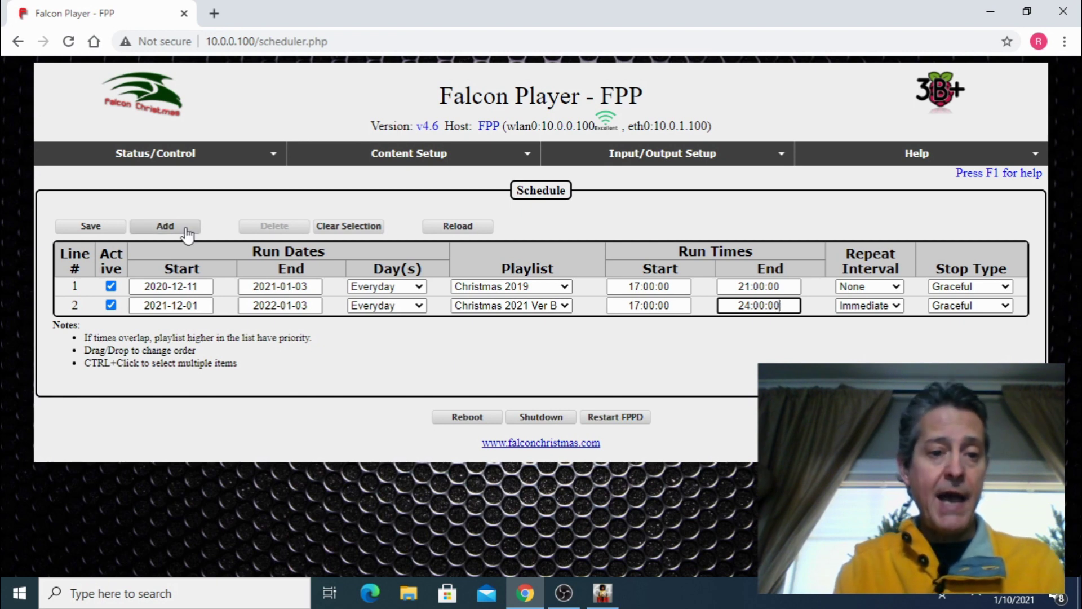
Add a third schedule line and set its run start date to 2021-12-01
click(167, 228)
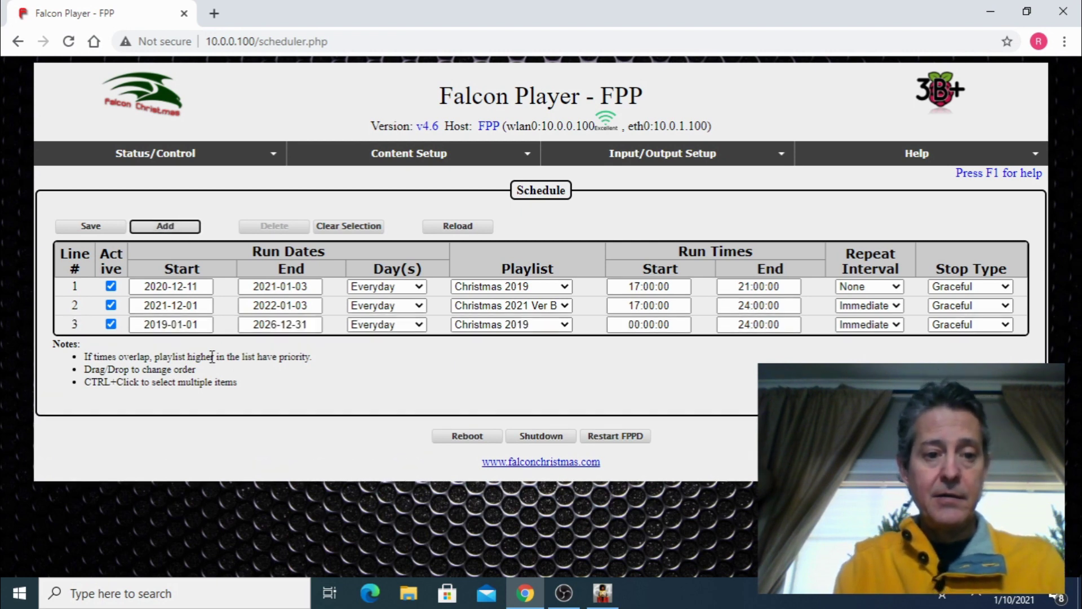
click(190, 326)
click(316, 352)
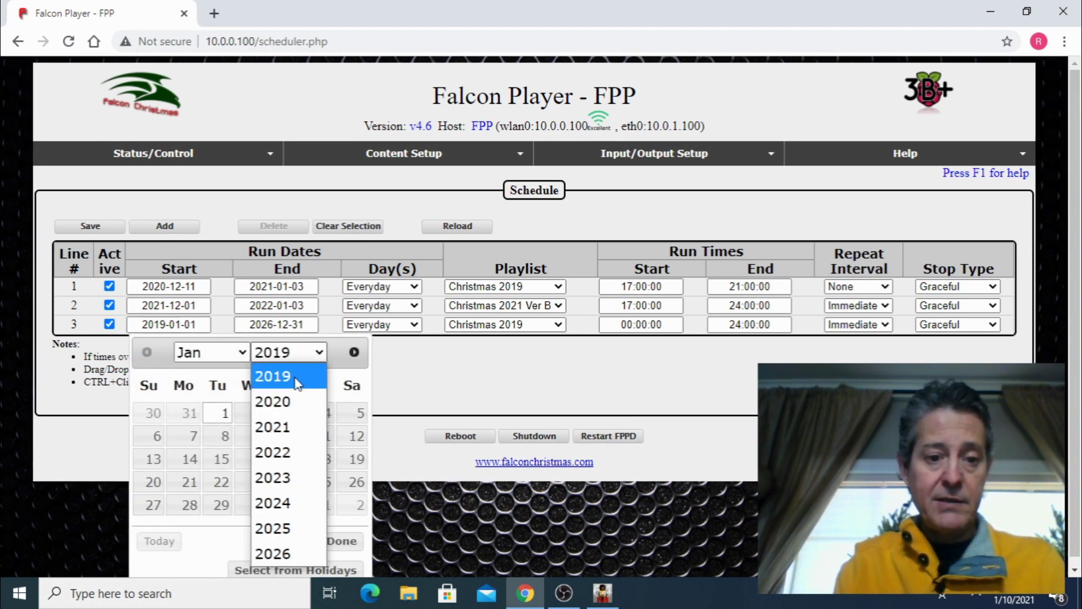
click(273, 427)
click(225, 353)
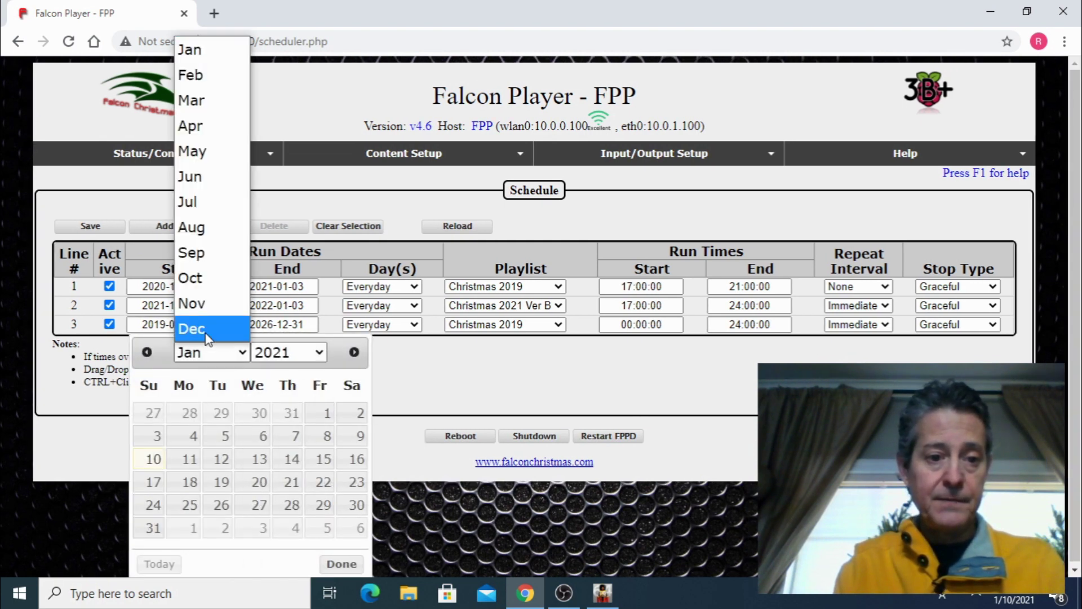
click(207, 332)
click(264, 417)
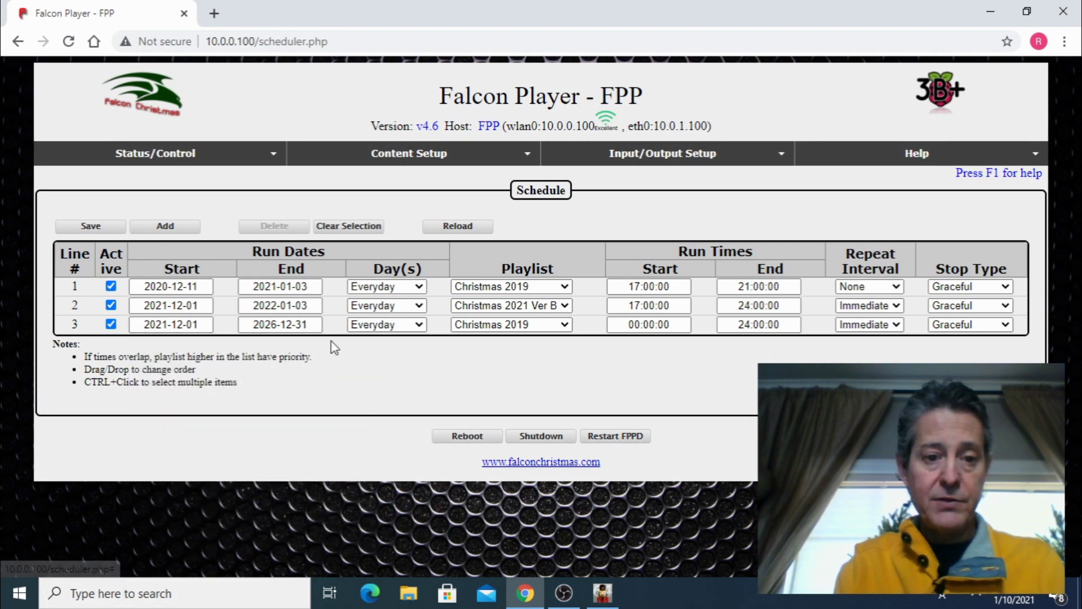
Set the third schedule line's run end date to 2022-01-02
click(316, 324)
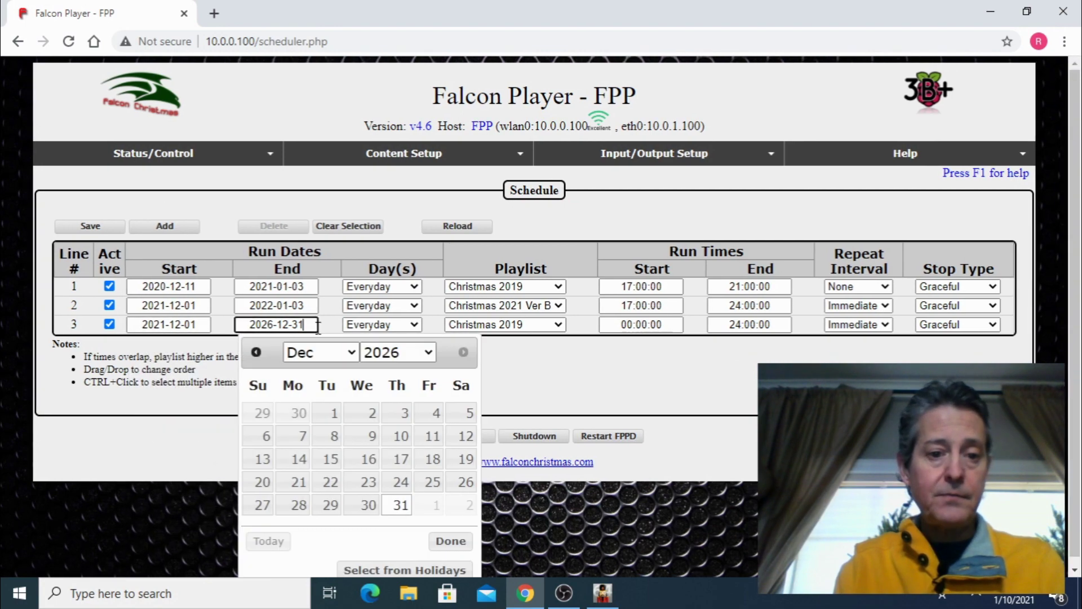
click(415, 353)
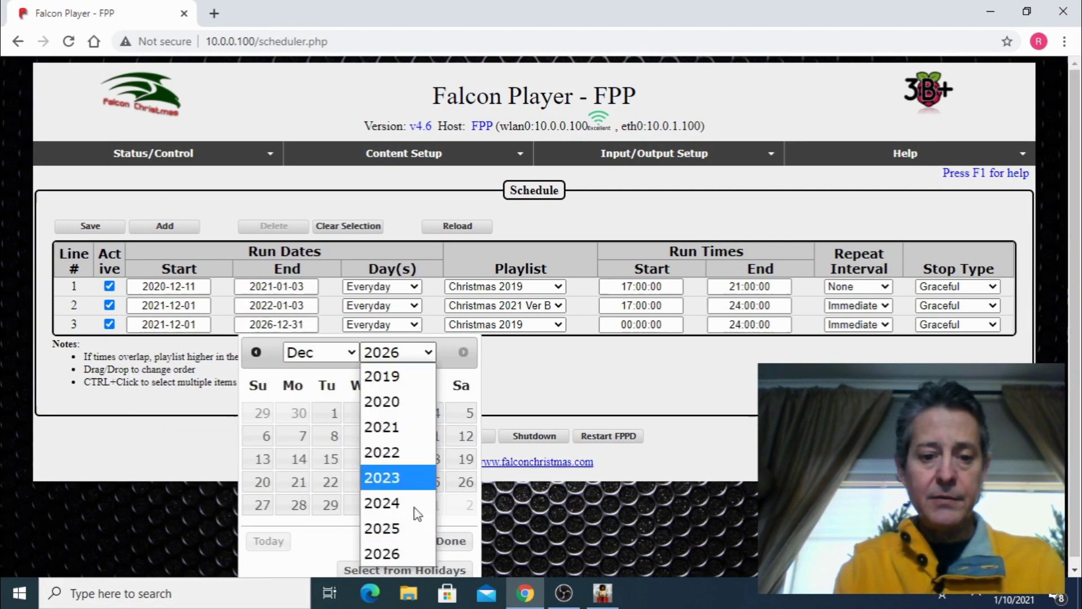
click(394, 452)
click(350, 355)
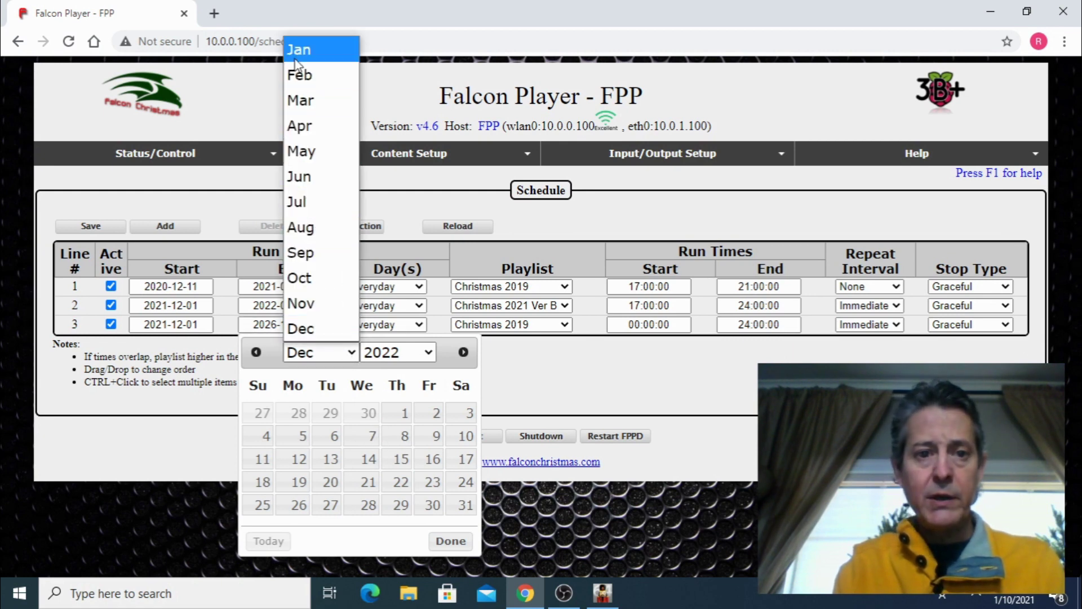
click(297, 53)
click(272, 437)
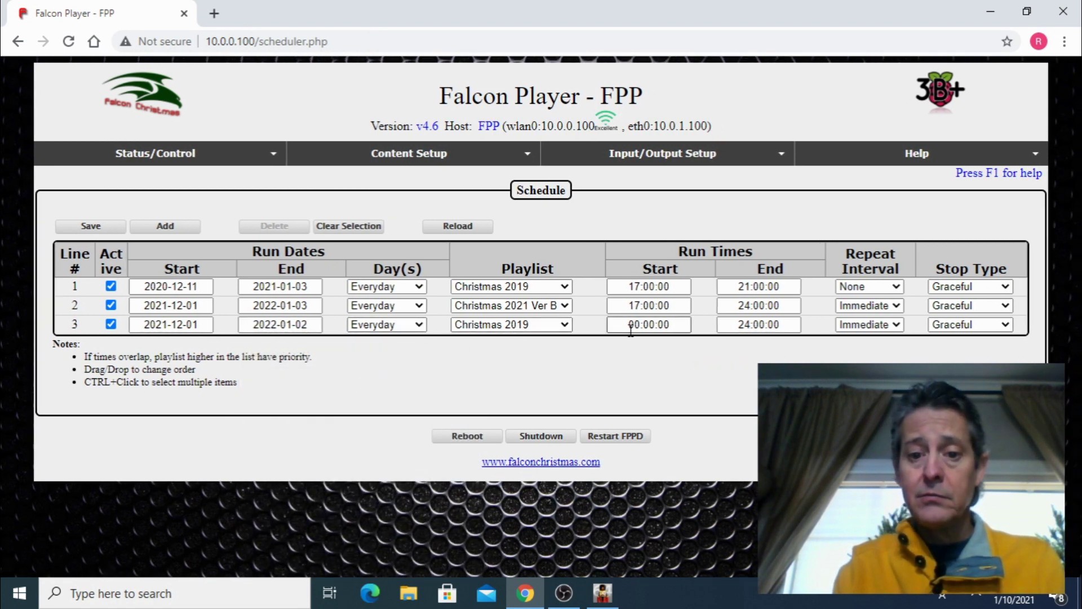
Set the third schedule line to run on Monday and the second line to run on Tuesday
click(421, 327)
click(387, 46)
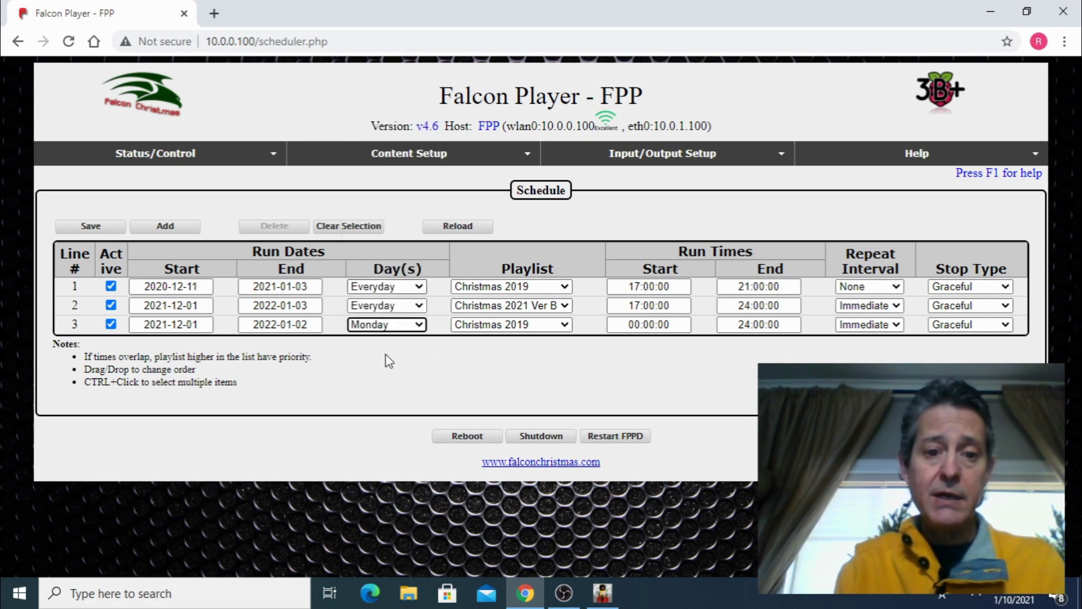
click(419, 305)
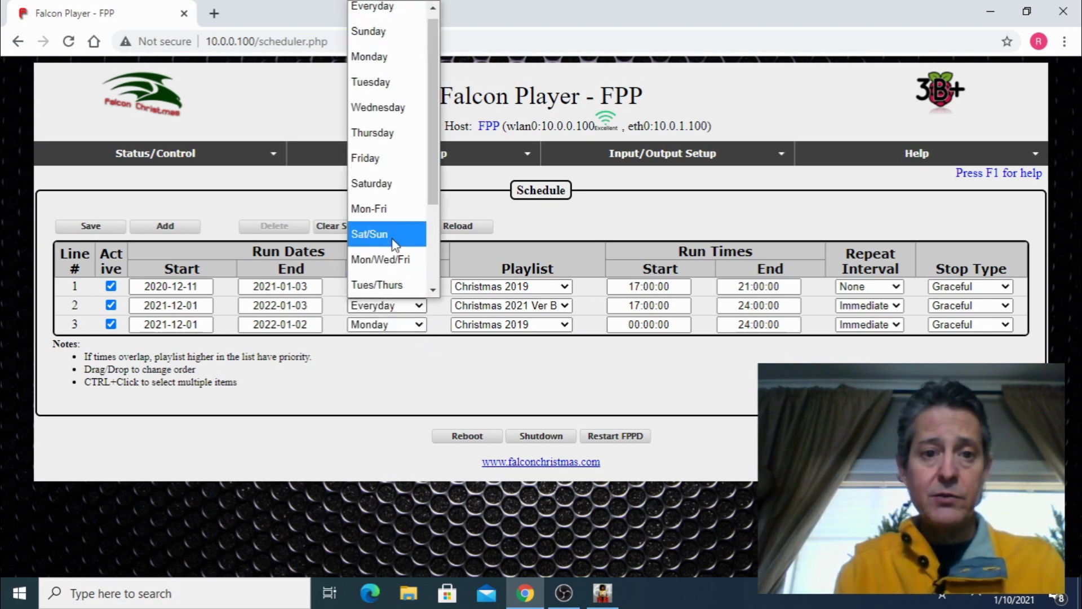
click(375, 85)
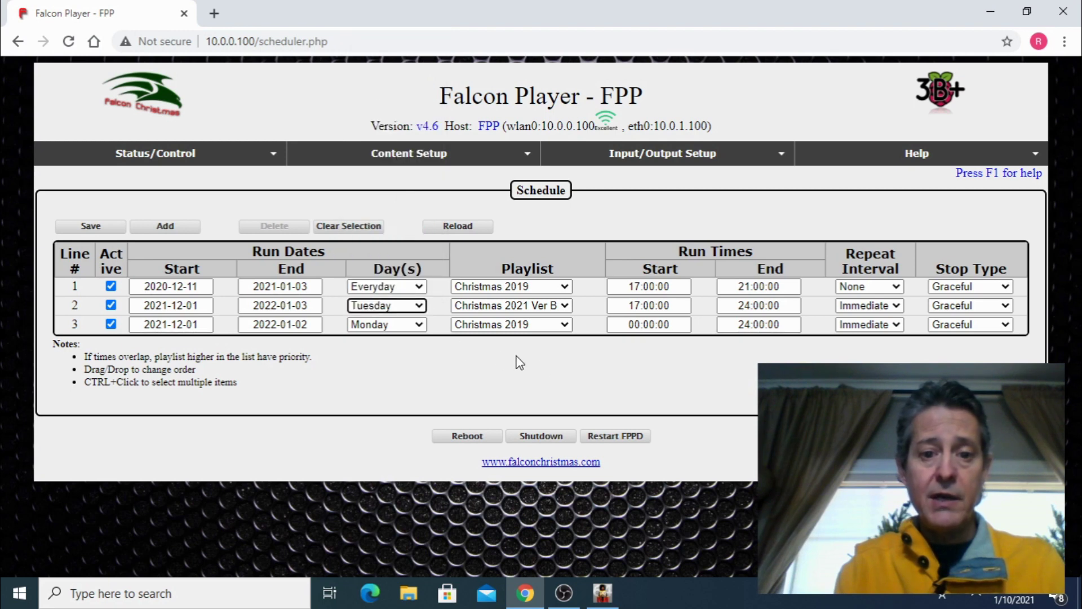
Set the third schedule line's start time to 15:00:00 and save the schedule
click(649, 325)
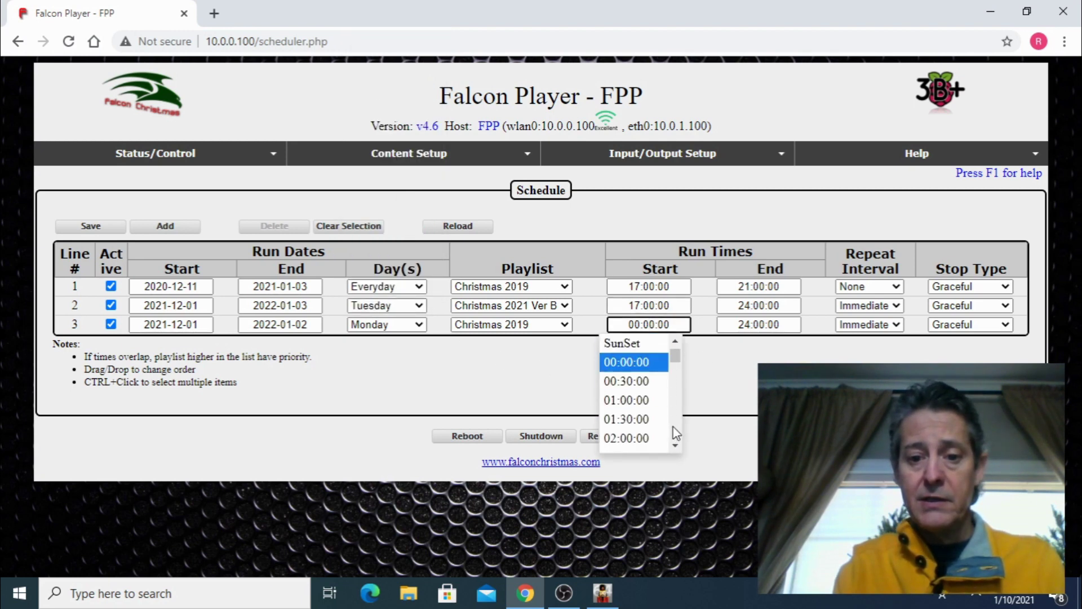
scroll(674, 429, down, 9)
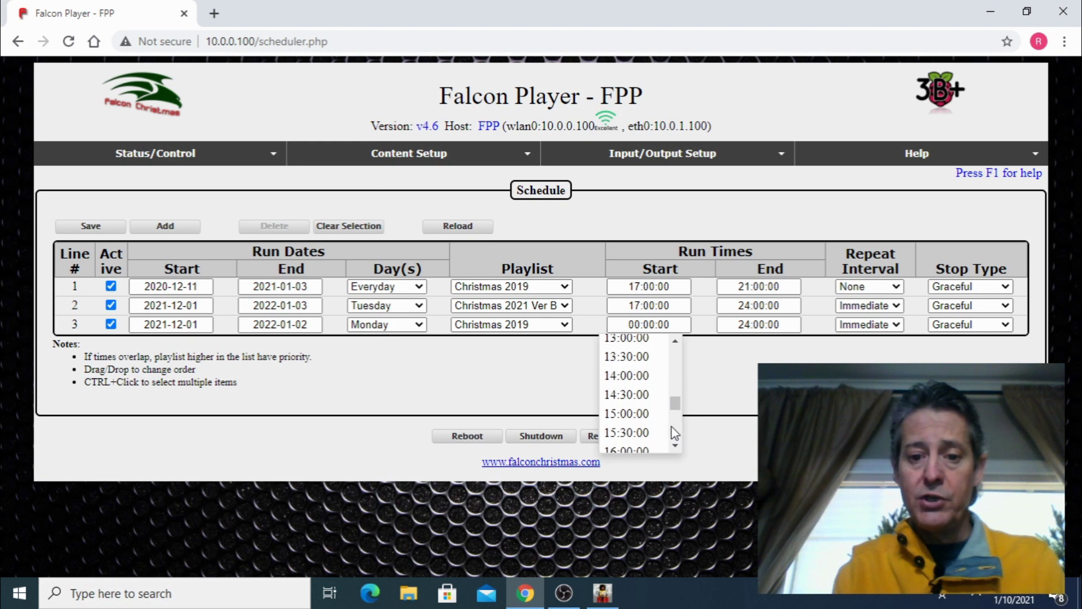
click(646, 413)
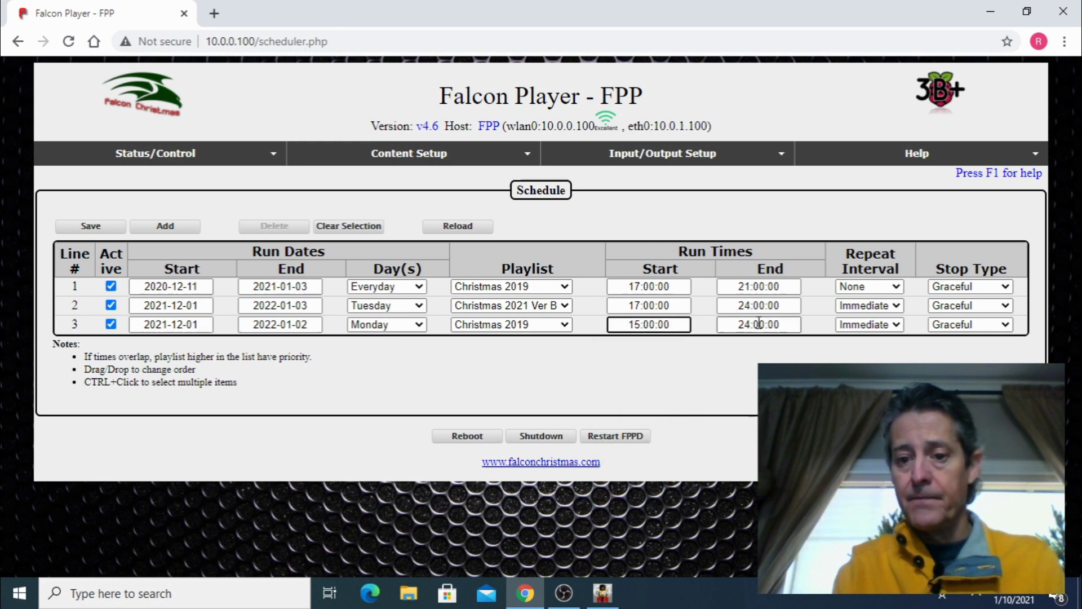
click(465, 378)
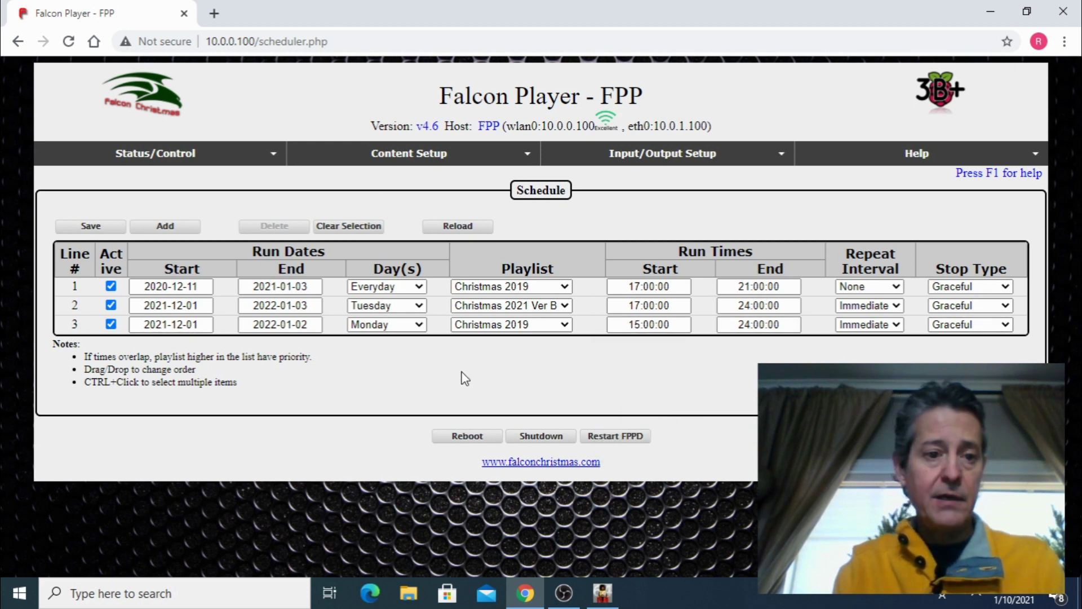
click(90, 225)
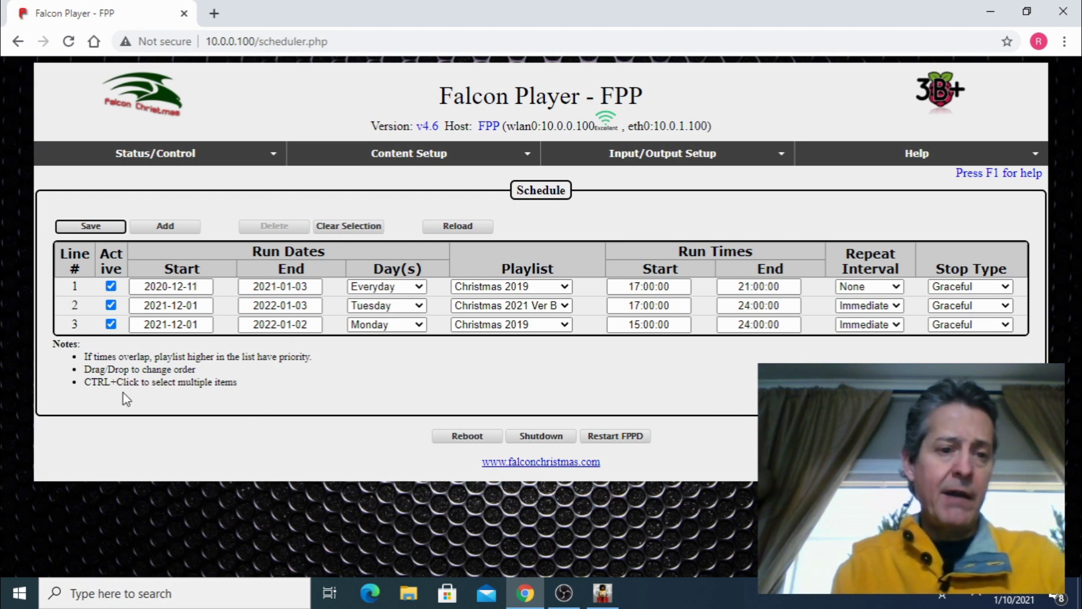
Deactivate the first schedule line, then shut down the Falcon Player and confirm the shutdown
click(111, 285)
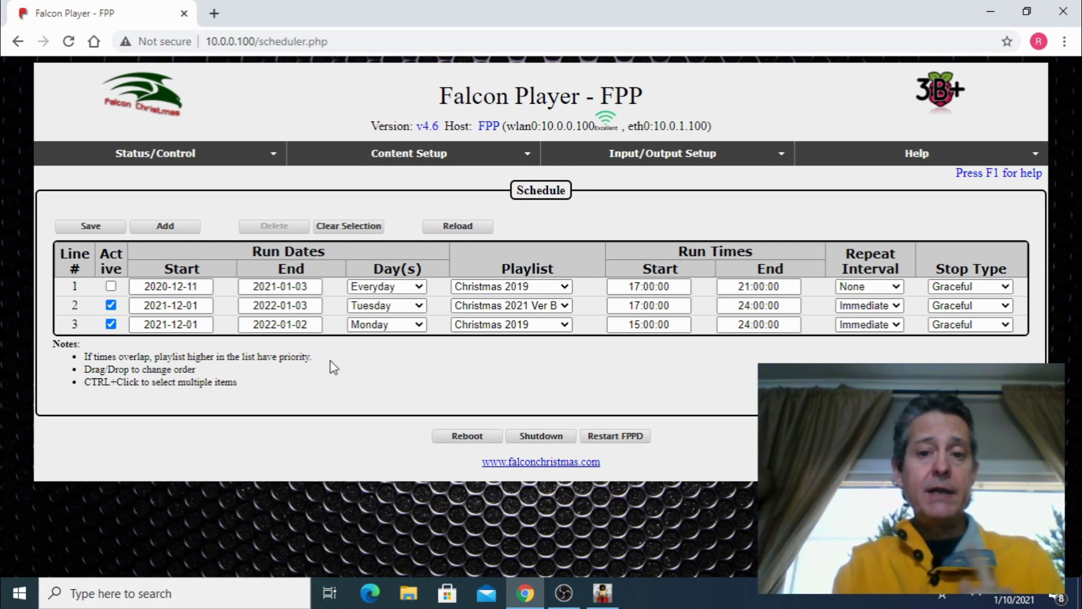
click(547, 444)
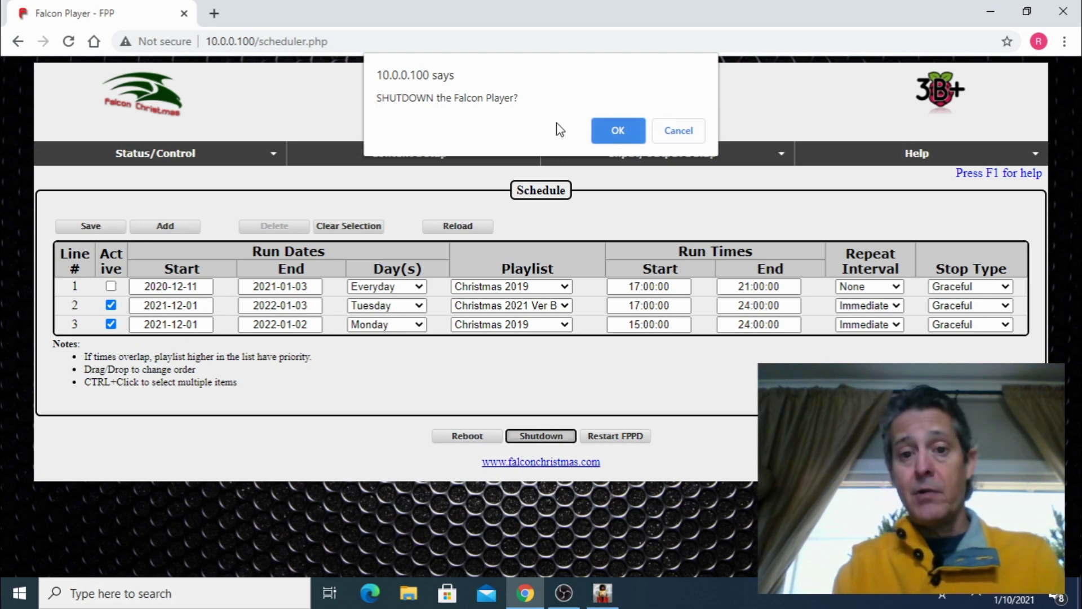
click(616, 131)
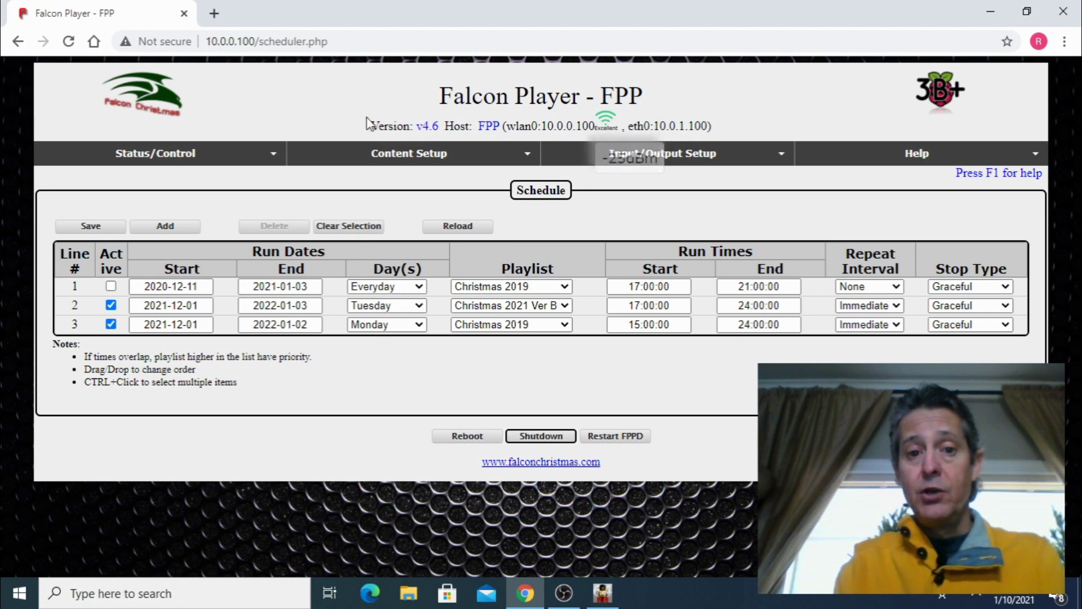